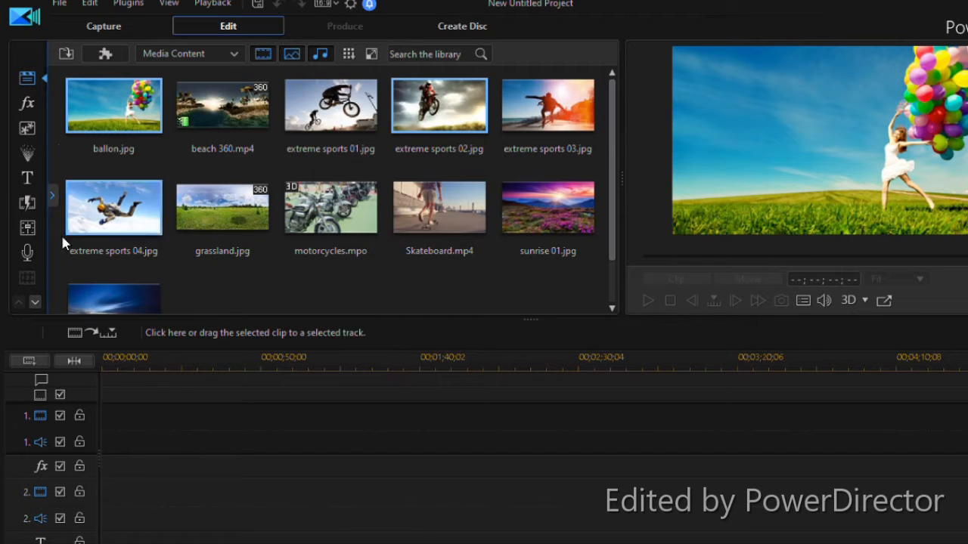
Import IMG_8866.jpg, love.jpg and Screenshot (1).png into the media library
scroll(444, 195, "down", 2)
scroll(444, 195, "up", 2)
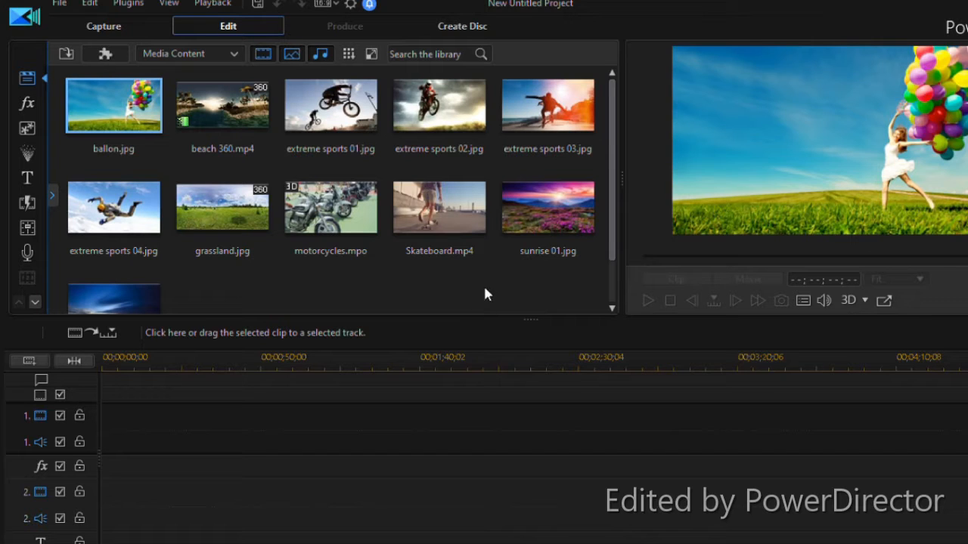
left_click_drag(402, 246, 246, 170)
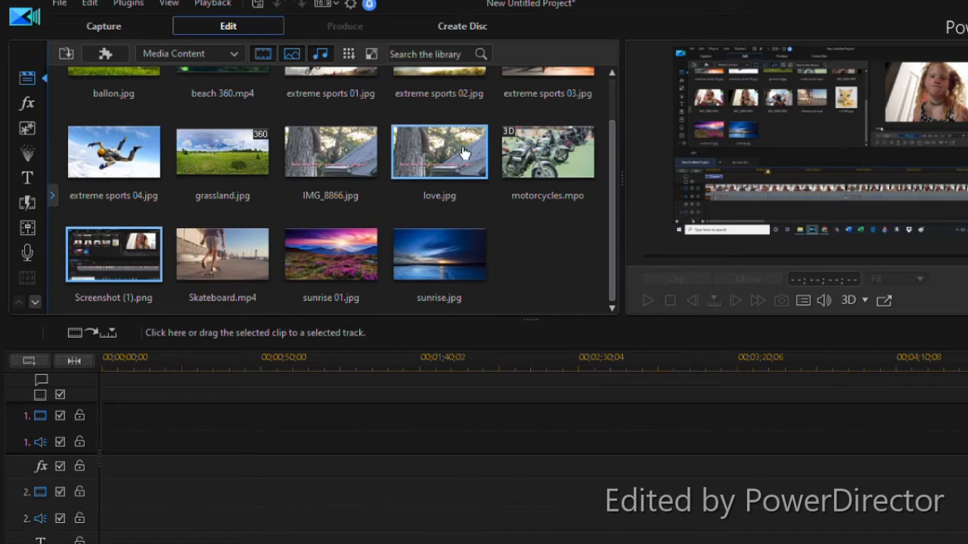
Place IMG_8866.jpg, love.jpg and motorcycles.mpo together at the start of video track 1
scroll(522, 179, "up", 1)
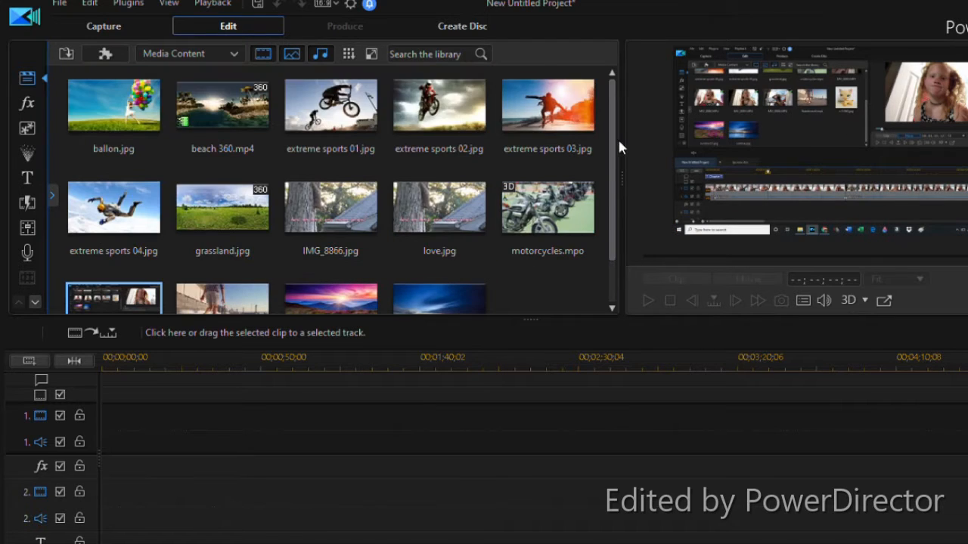
left_click_drag(614, 148, 614, 211)
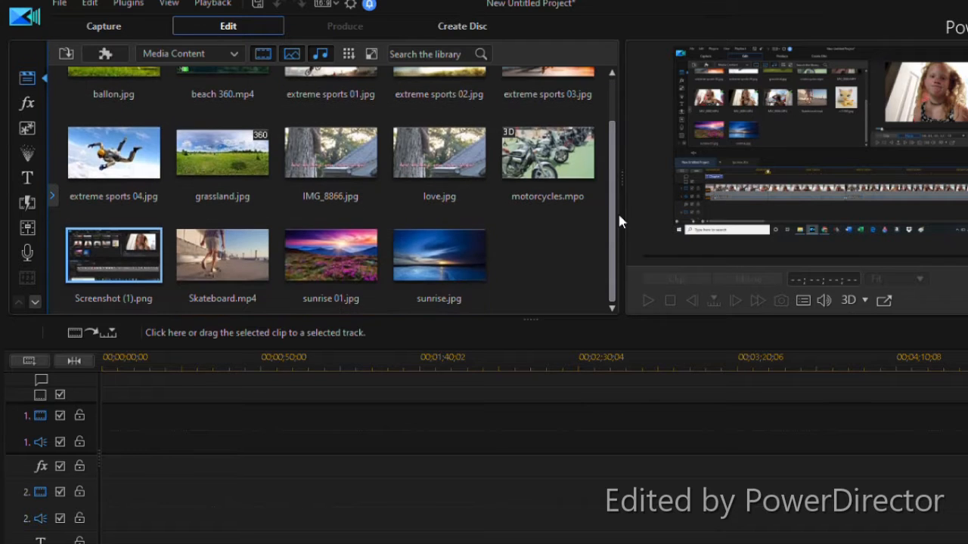
left_click(340, 152, "shift")
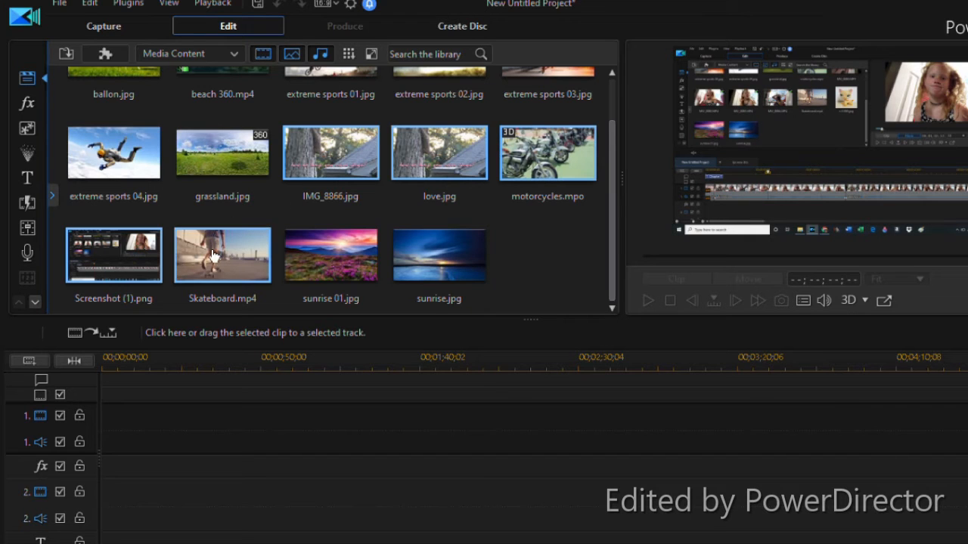
mouse_move(326, 176)
left_mouse_down()
mouse_move(225, 389)
mouse_move(134, 431)
mouse_move(259, 246)
left_mouse_up()
left_click(564, 139, "shift")
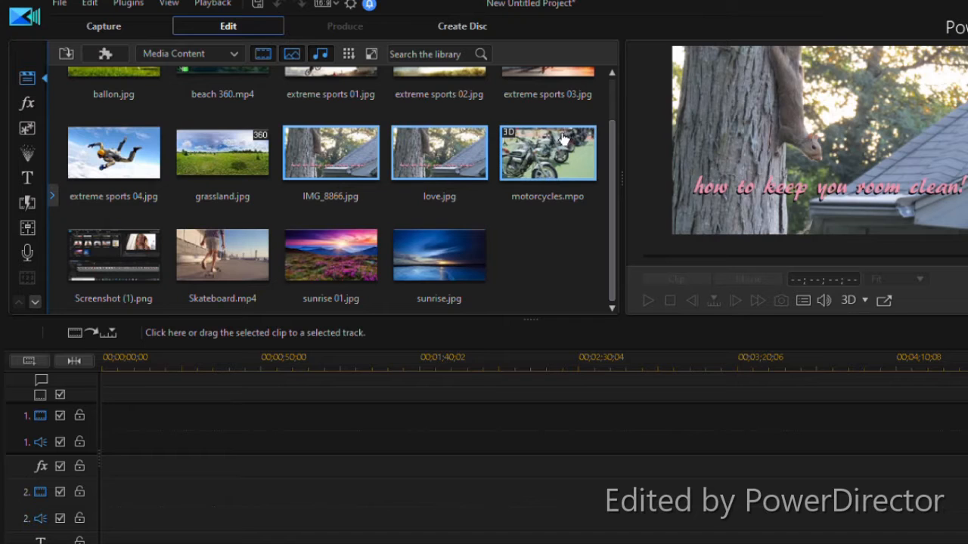
left_click_drag(337, 161, 104, 424)
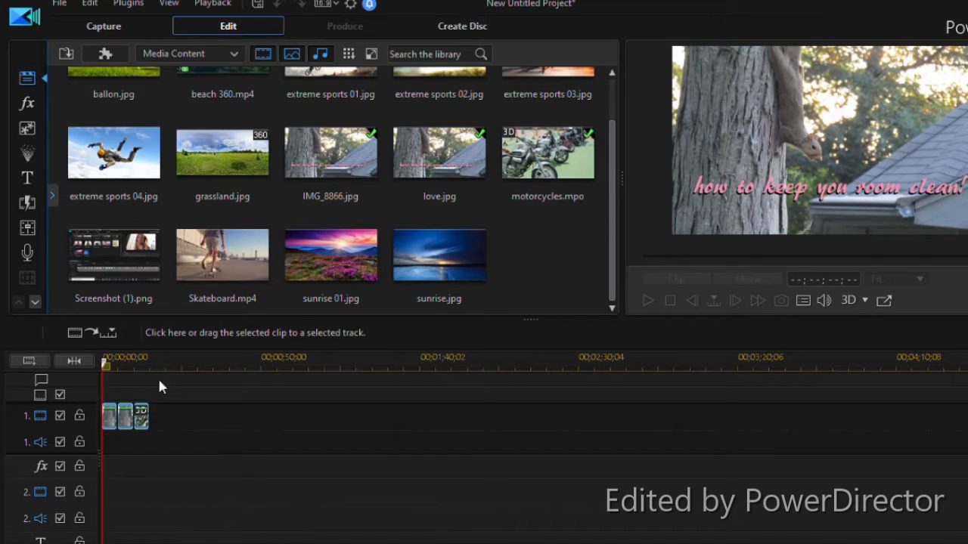
Enlarge the timeline scale, preview the opening of the movie, and inspect the IMG_8866 and love clips
left_click_drag(760, 339, 129, 465)
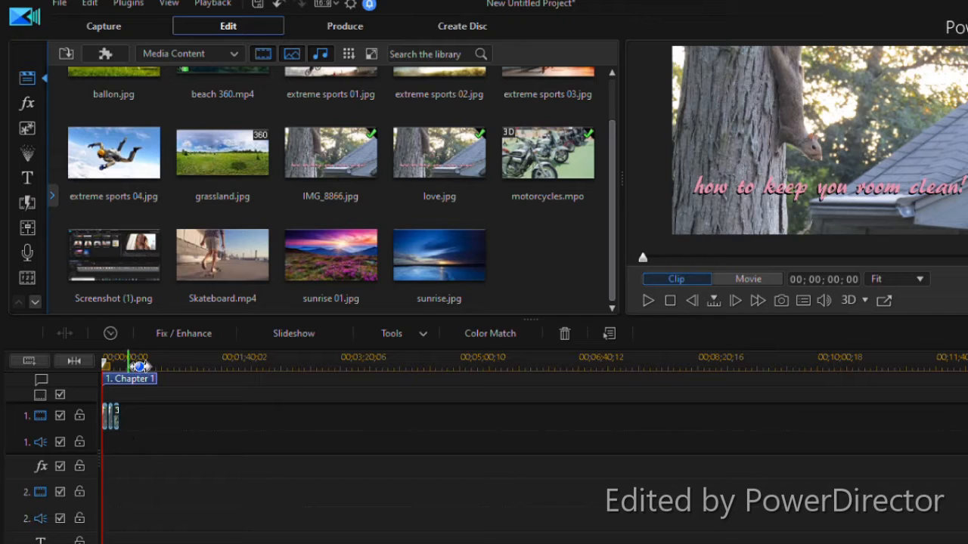
left_click_drag(139, 366, 906, 363)
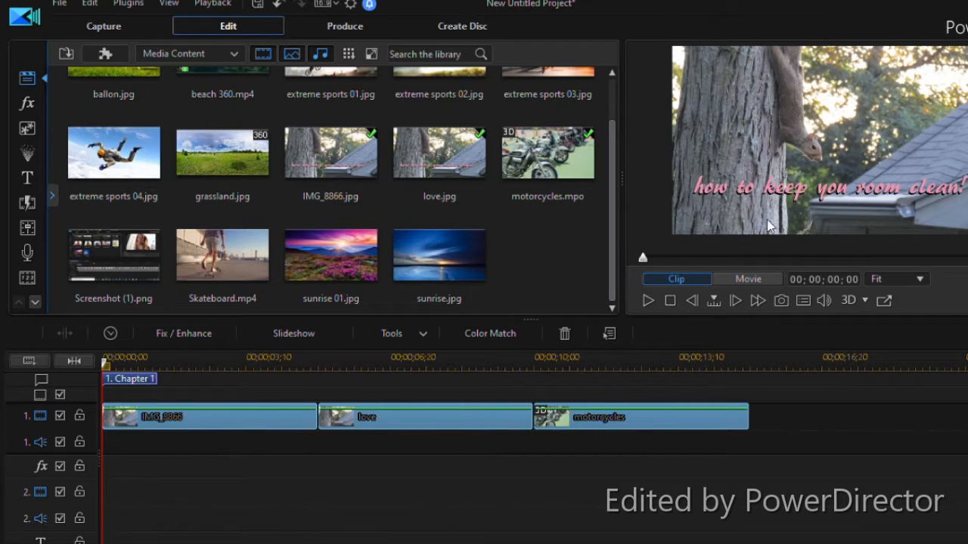
left_click(648, 300)
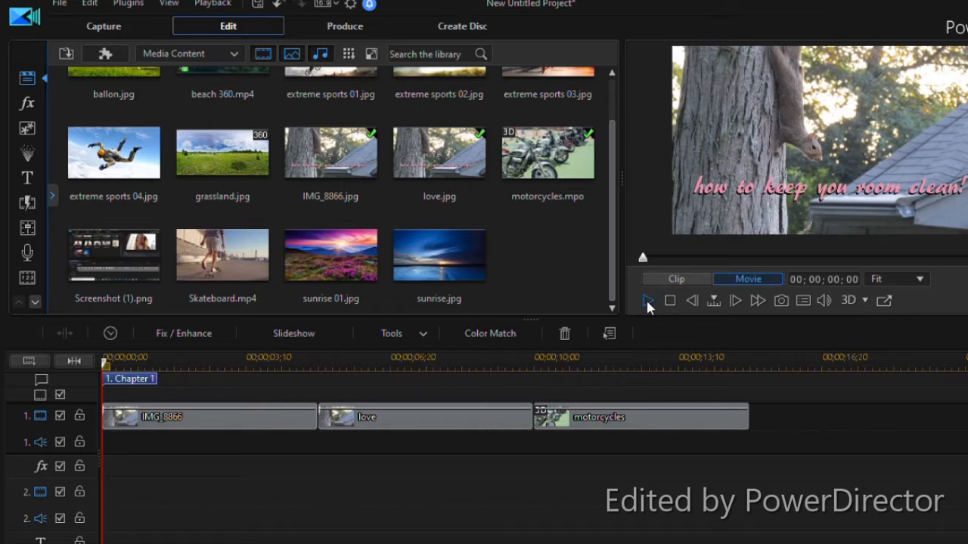
left_click(299, 416)
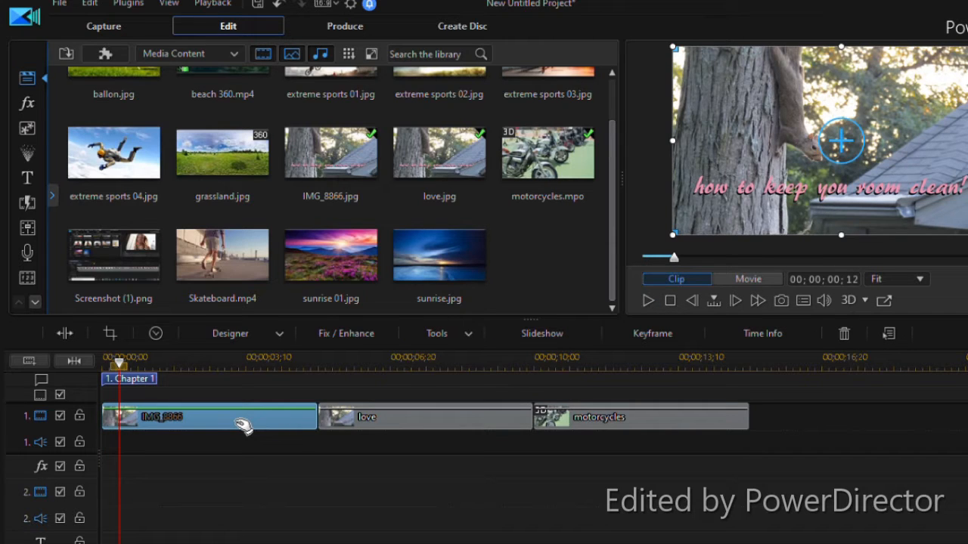
left_click(355, 422)
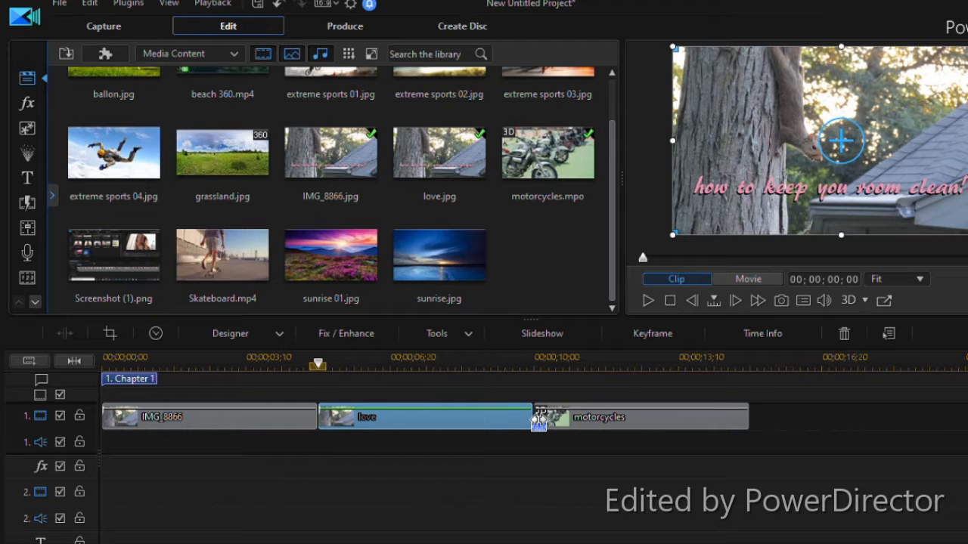
Place Screenshot (1).png between the love and motorcycles clips on video track 1, overwriting part of both
left_click_drag(539, 421, 540, 441)
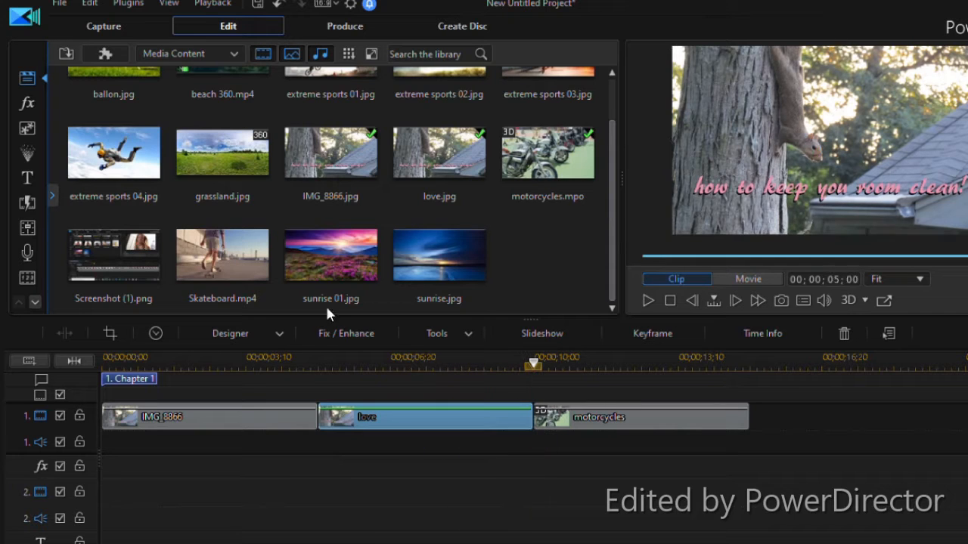
left_click_drag(414, 248, 186, 292)
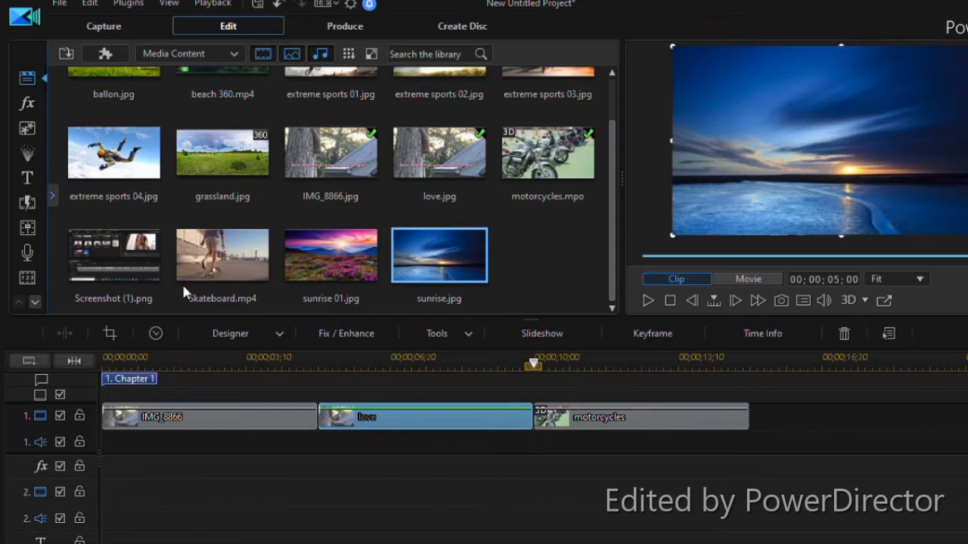
left_click_drag(89, 290, 586, 436)
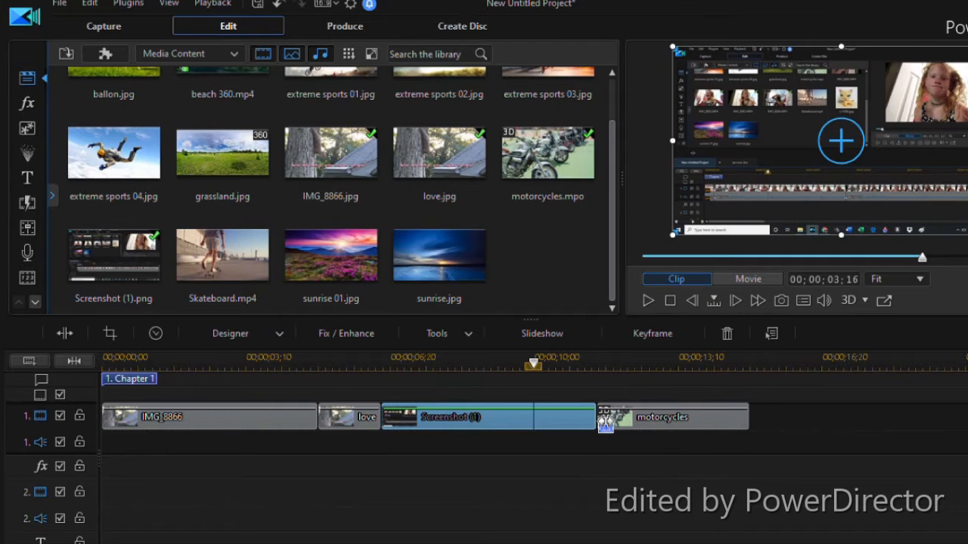
Split the Screenshot (1) clip 25 frames in, delete the remainder, close the gap, and return the playhead to the start
left_click_drag(473, 459, 425, 469)
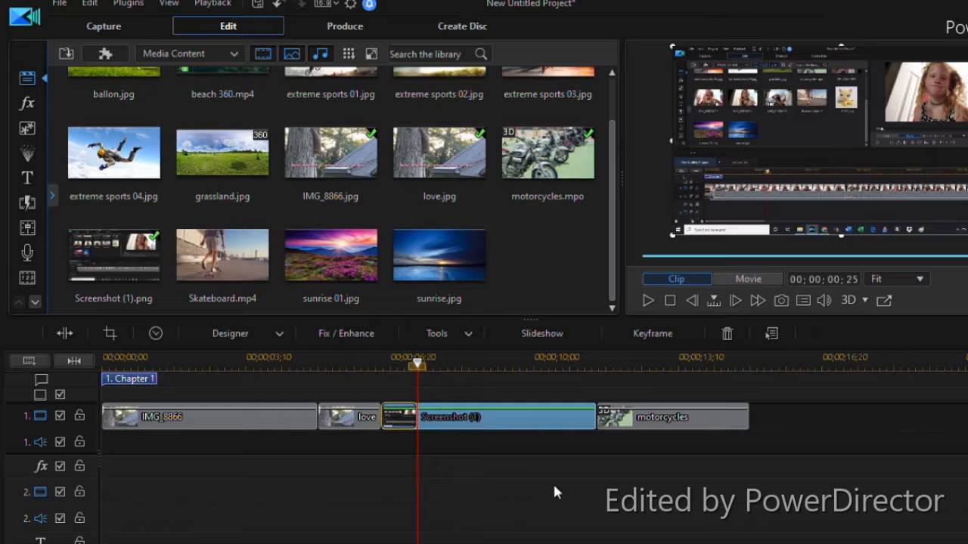
left_click(552, 483)
left_click_drag(421, 382, 1, 484)
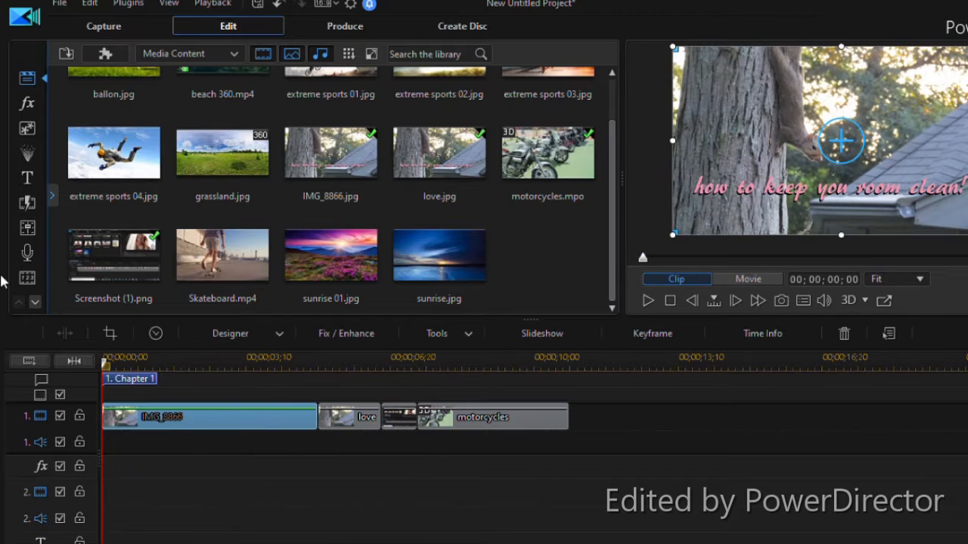
Show the media library's category list and examine the Color Boards and Background Images collections
left_click(52, 196)
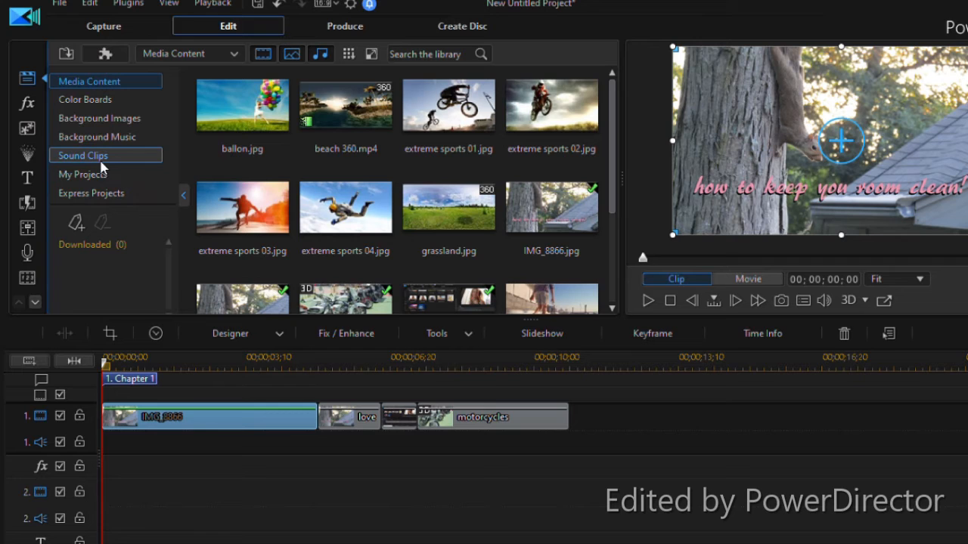
left_click(136, 95)
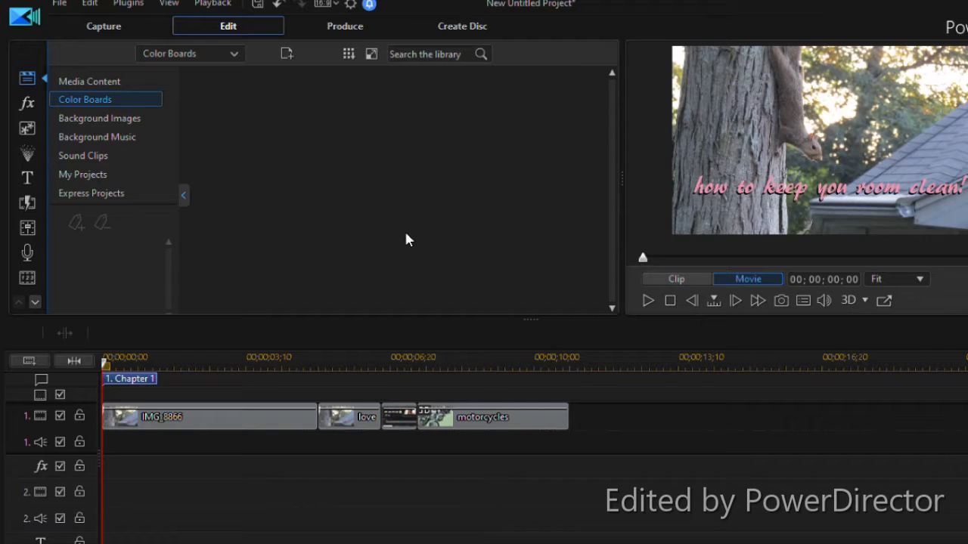
left_click(116, 127)
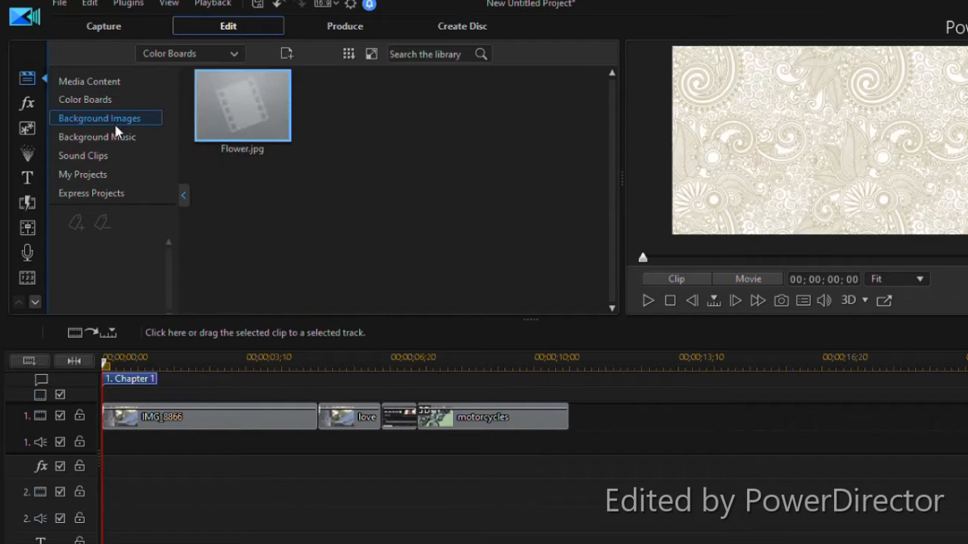
scroll(355, 189, "down", 1)
scroll(354, 182, "up", 1)
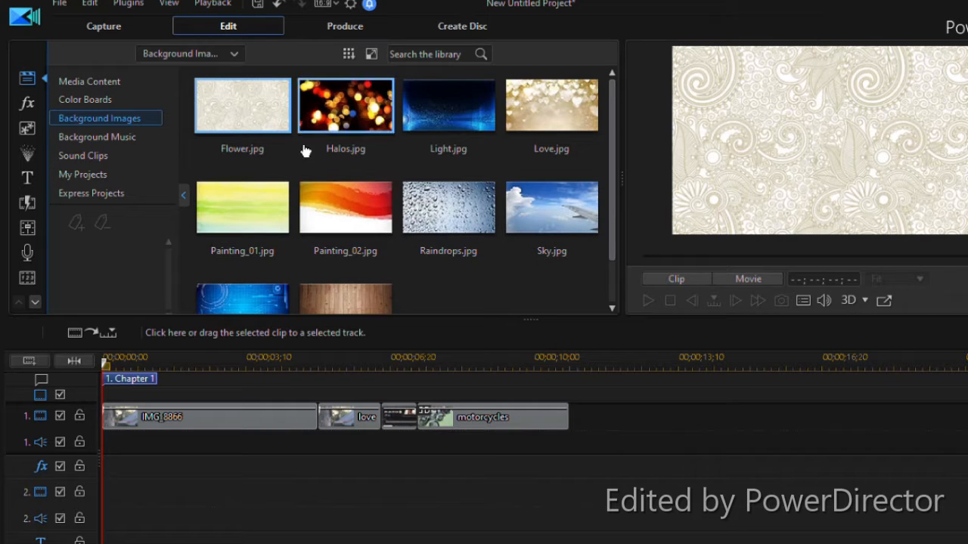
Look through the Background Music tracks, checking their categories, durations and download status
left_click(130, 139)
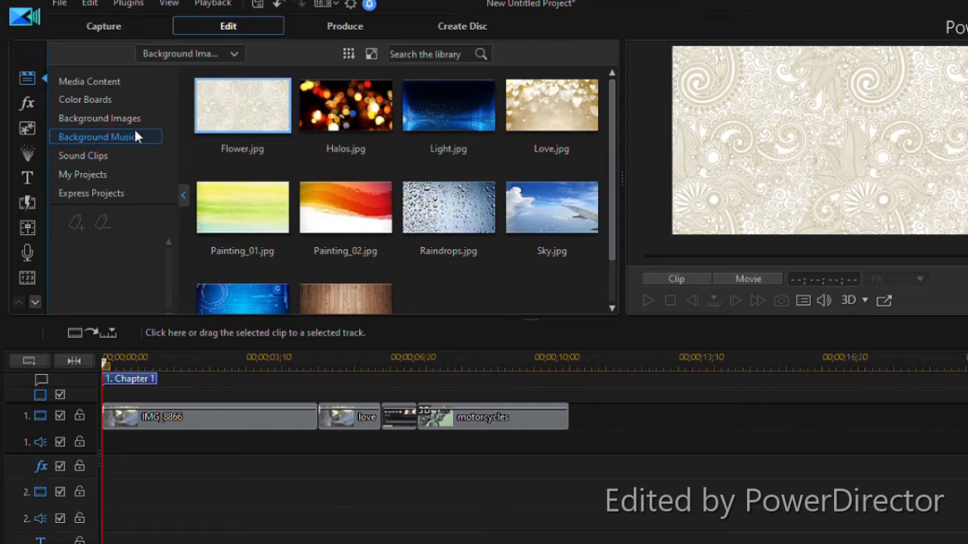
left_click(400, 176)
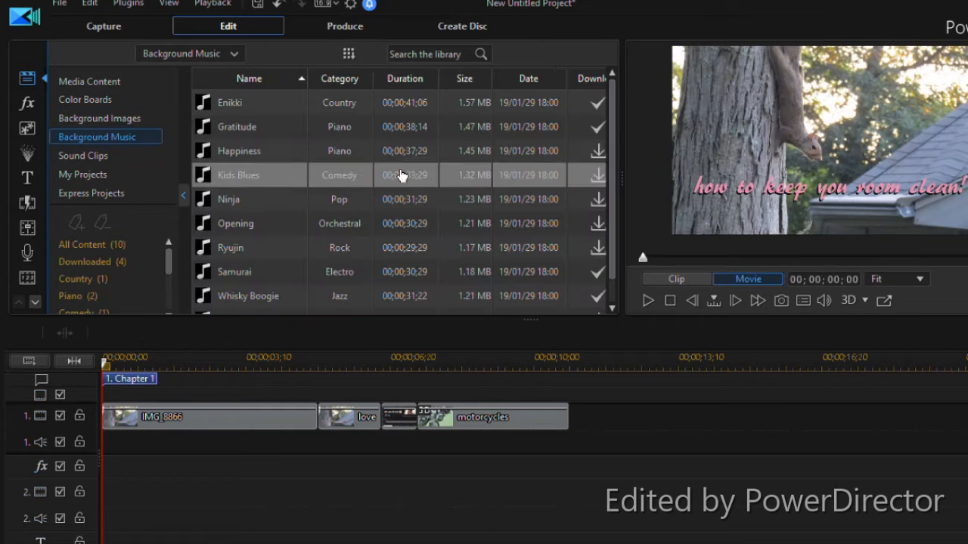
scroll(521, 183, "down", 1)
left_click(521, 184)
left_click(433, 156)
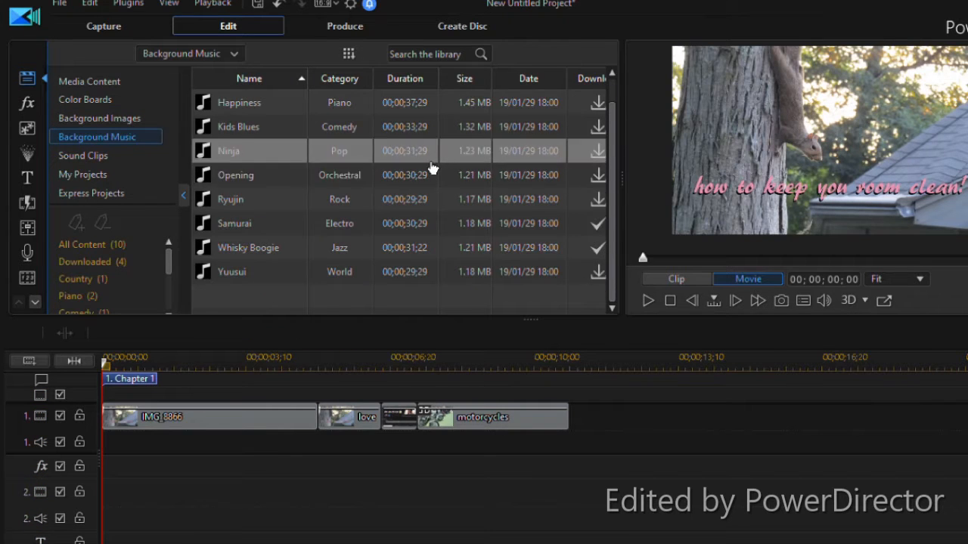
scroll(432, 160, "up", 1)
left_click(430, 161)
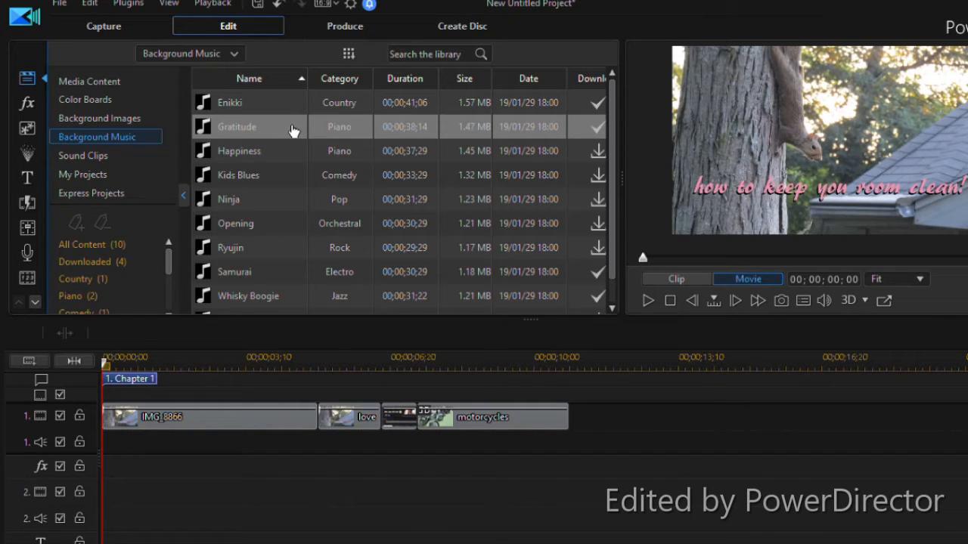
scroll(293, 130, "down", 1)
scroll(293, 129, "up", 1)
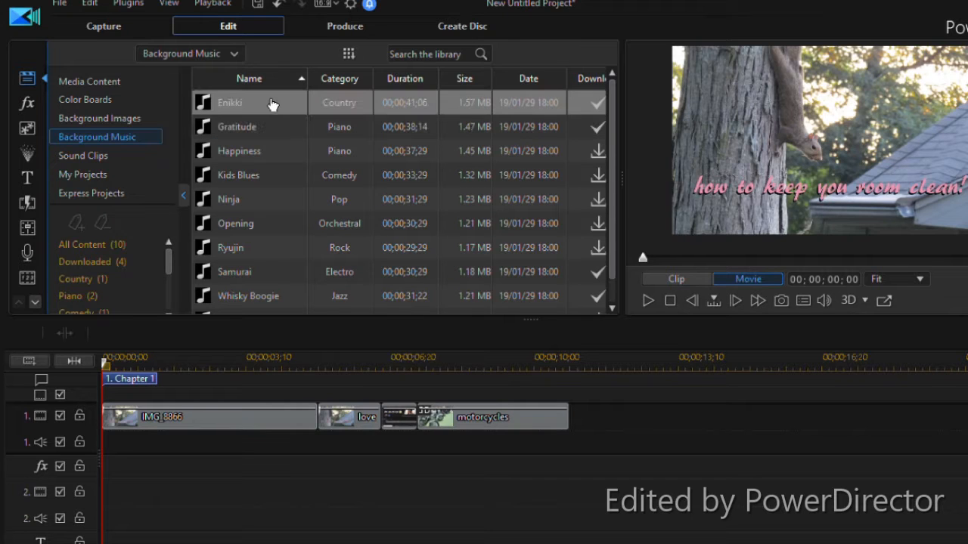
Look through the available Sound Clips in the library
left_click(113, 156)
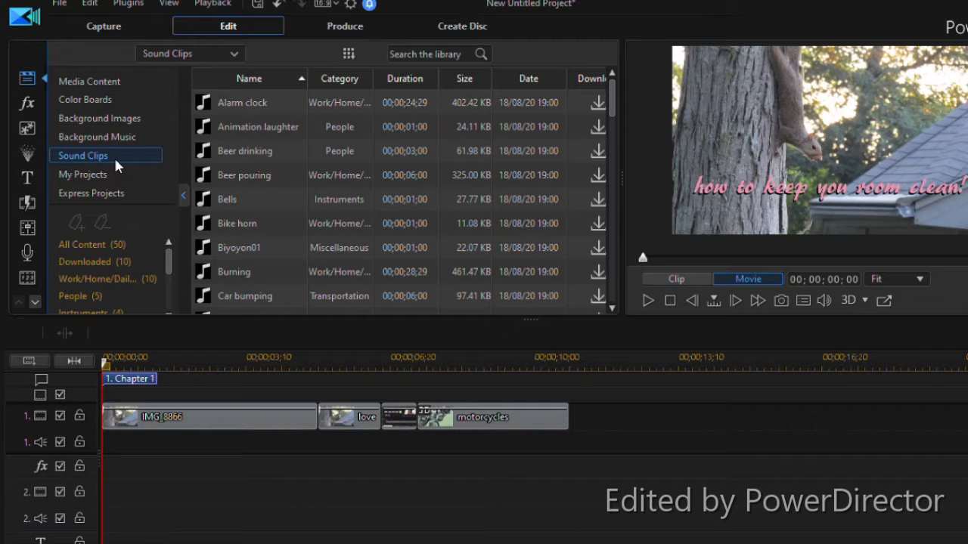
scroll(506, 224, "down", 3)
scroll(484, 216, "up", 2)
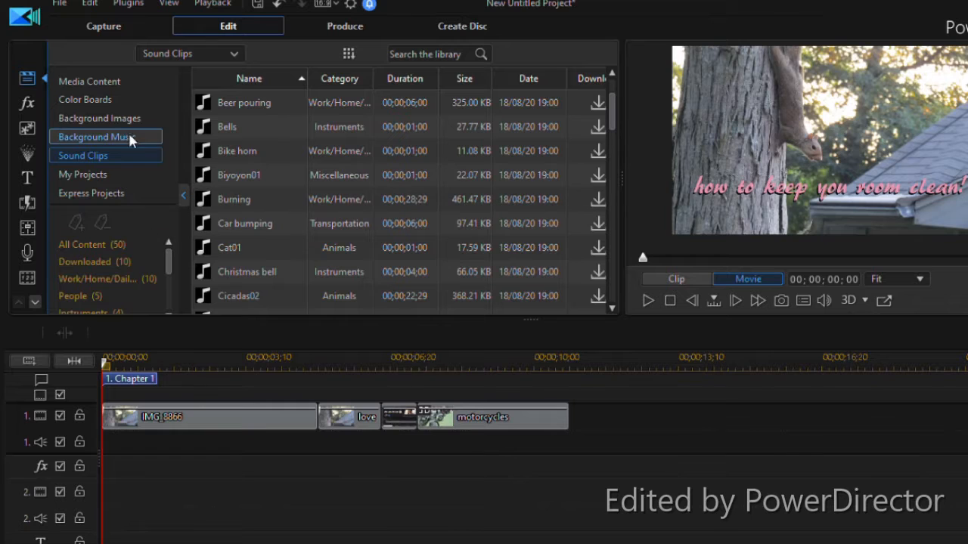
Insert the saved project "lps atro" from My Projects directly after the motorcycles clip on track 1
left_click(91, 176)
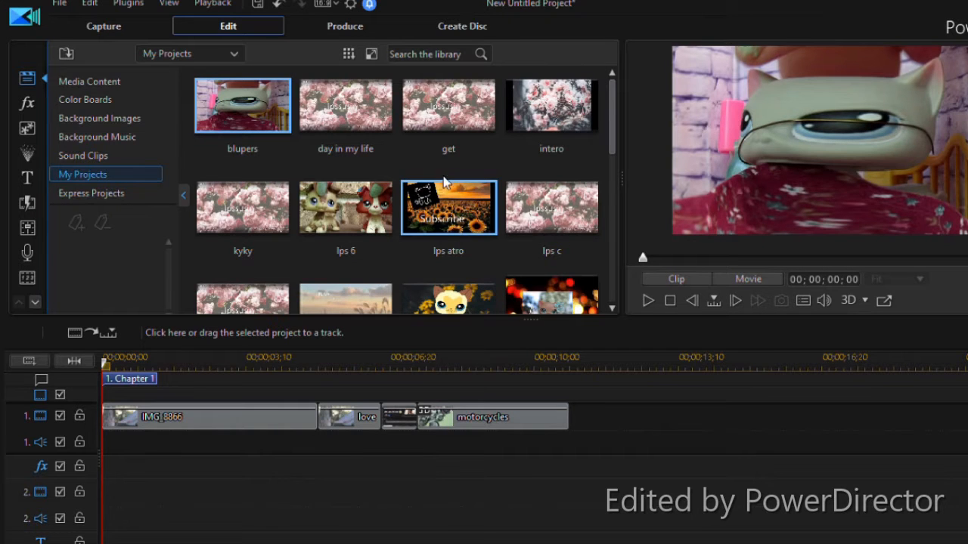
scroll(441, 188, "down", 5)
scroll(445, 162, "up", 5)
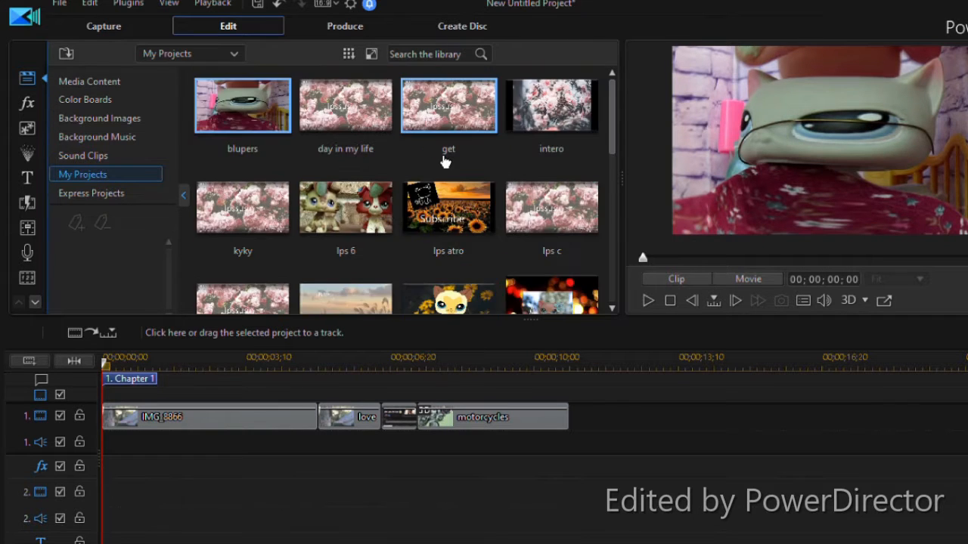
left_click_drag(446, 217, 578, 412)
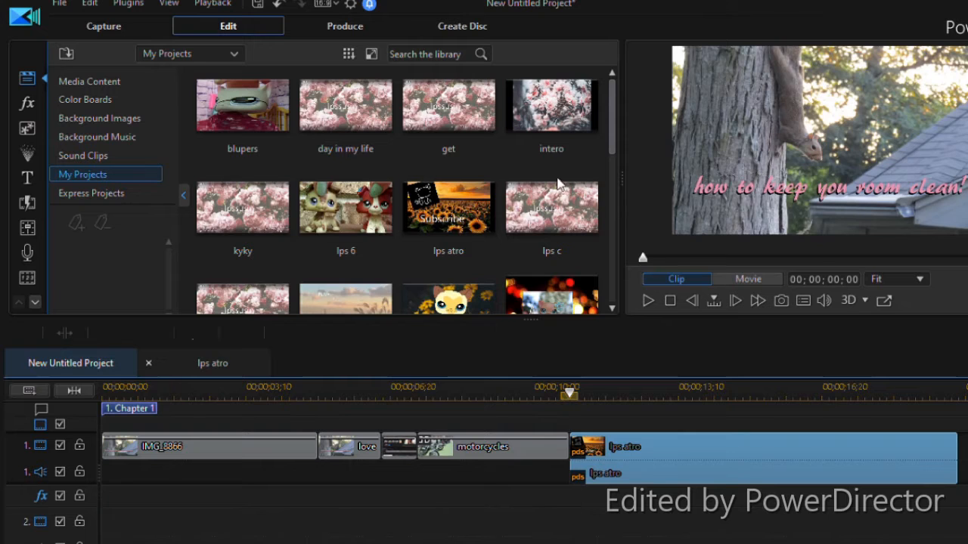
Preview the inserted lps atro section in the movie, and return the playhead to the start of the timeline
left_click(592, 354)
left_click(648, 300)
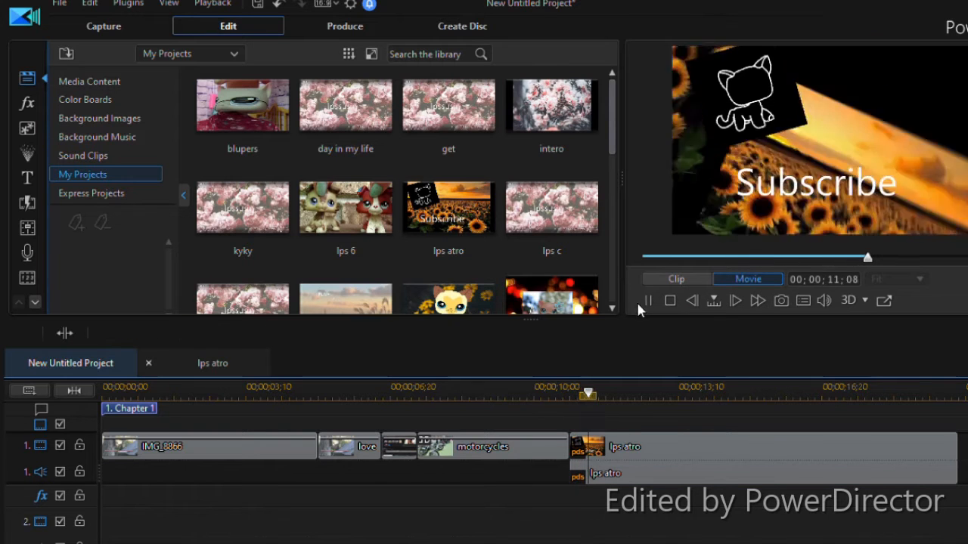
left_click(648, 301)
left_click_drag(611, 400, 75, 467)
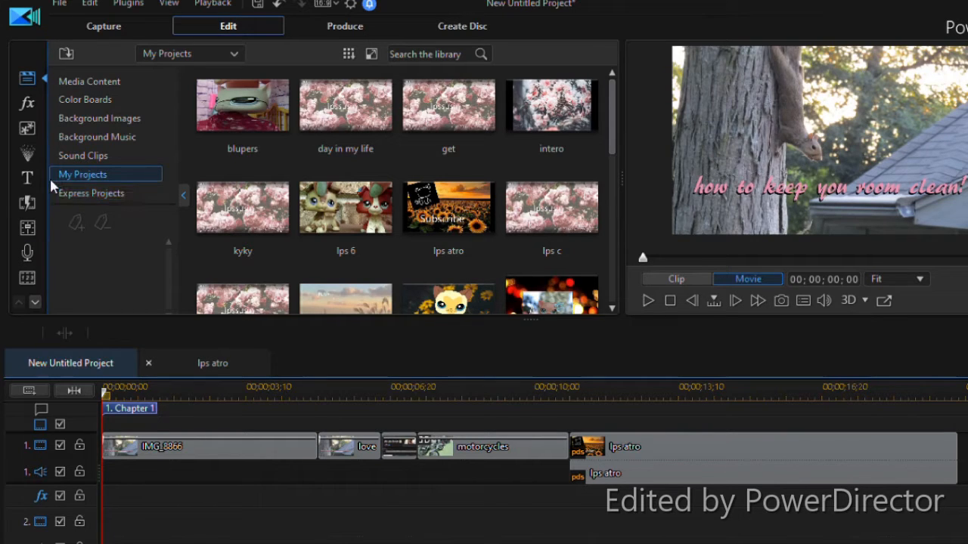
Open the video effects library and check My Favorites and All Content
left_click(27, 105)
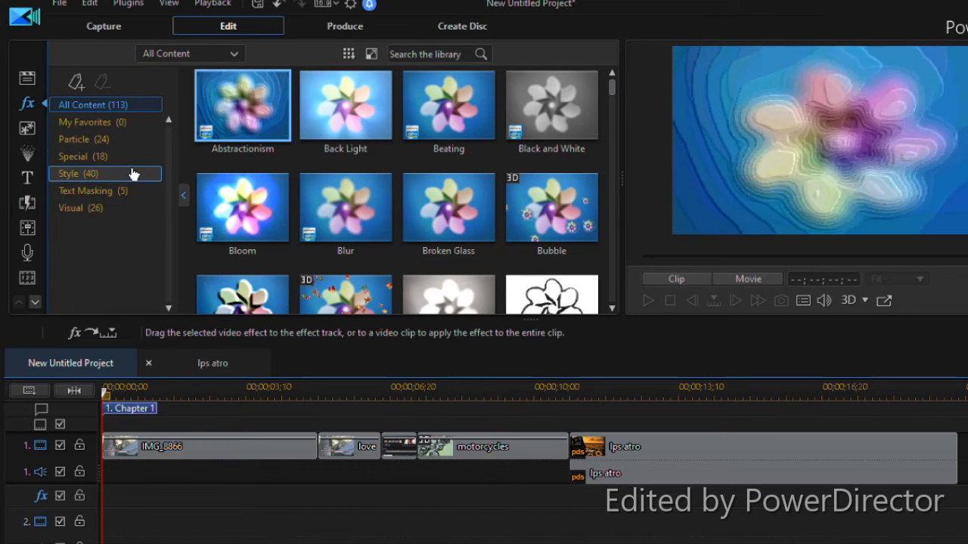
left_click(140, 125)
left_click(148, 107)
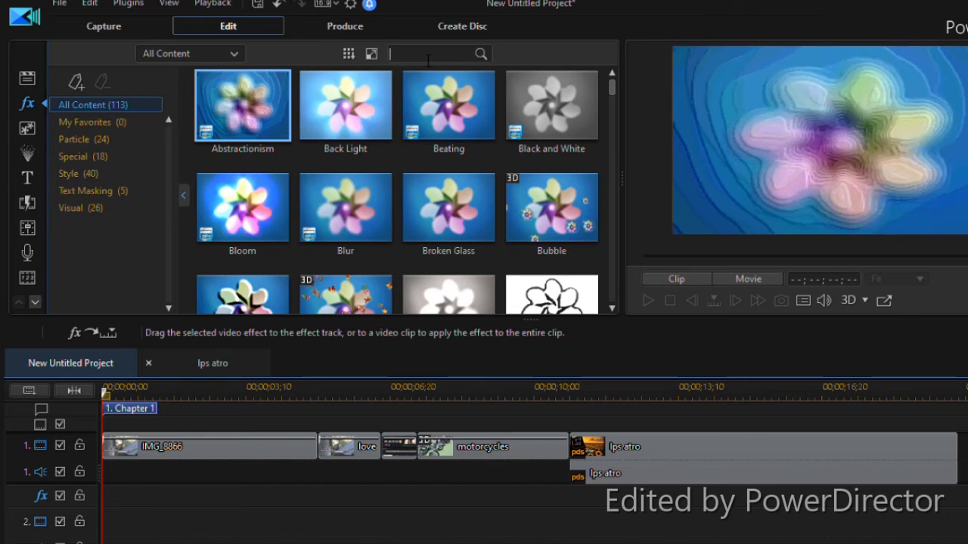
Search the video effects for "tv" and place the TV Simulator effect at the start of the effect track
type("tv")
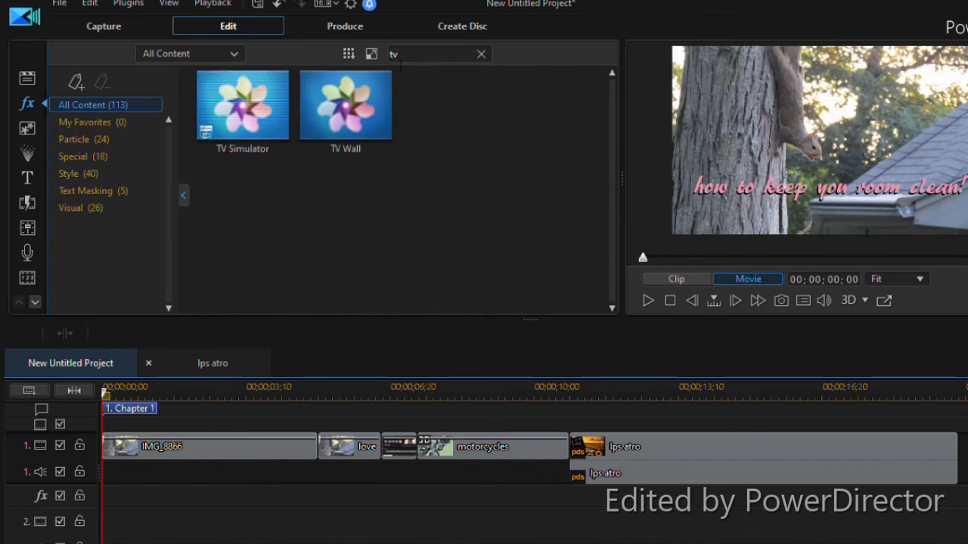
left_click_drag(291, 134, 293, 328)
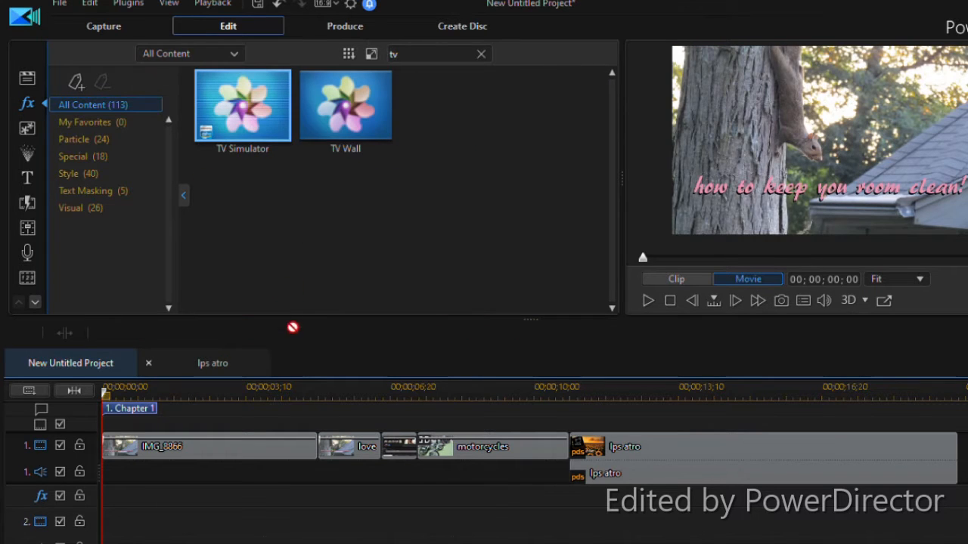
left_click_drag(251, 101, 91, 506)
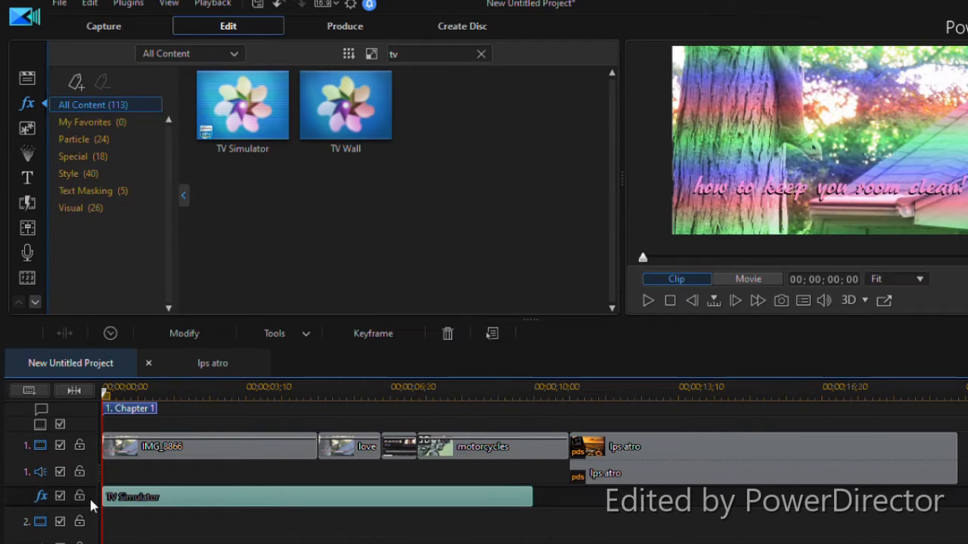
Shorten the TV Simulator effect to about 00;00;01;27 by trimming its end, and preview it in the movie
left_click_drag(532, 501, 183, 500)
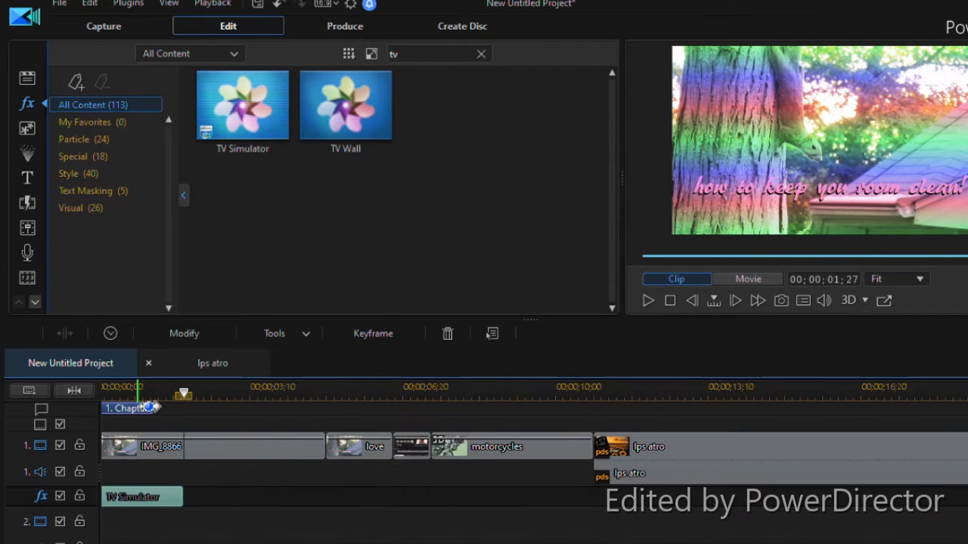
key("space")
key("space")
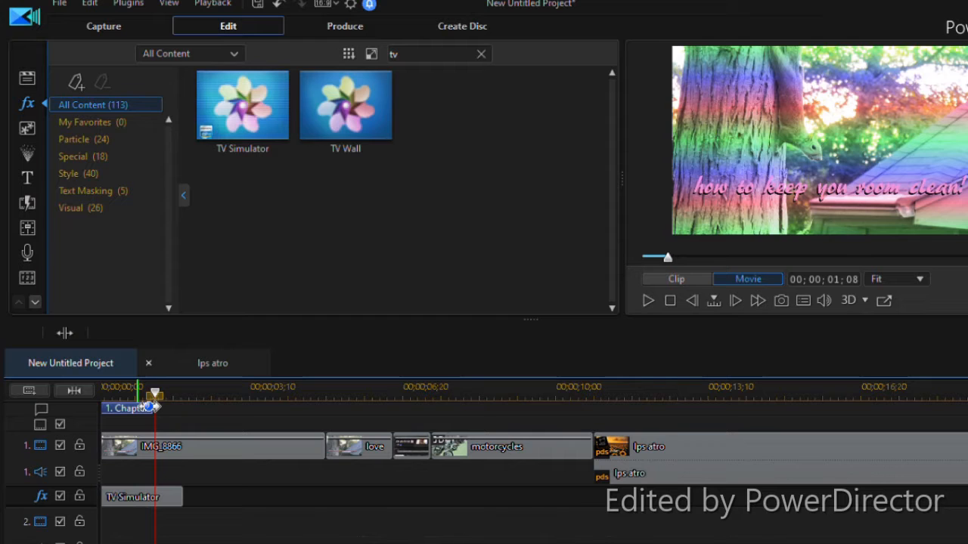
Search the effects for "old", place Old Movie on the effect track a short gap after TV Simulator, and set the playhead within it
left_click(481, 54)
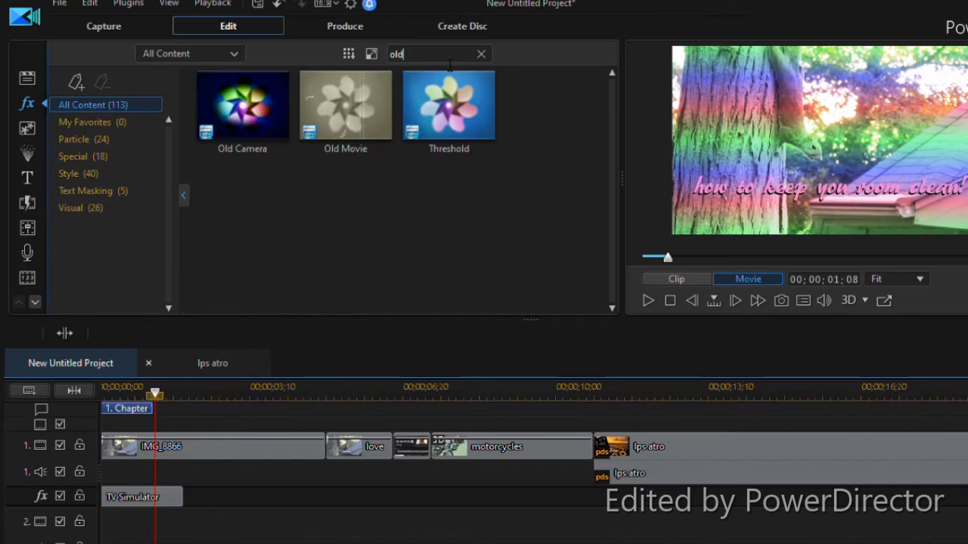
left_click_drag(345, 105, 236, 511)
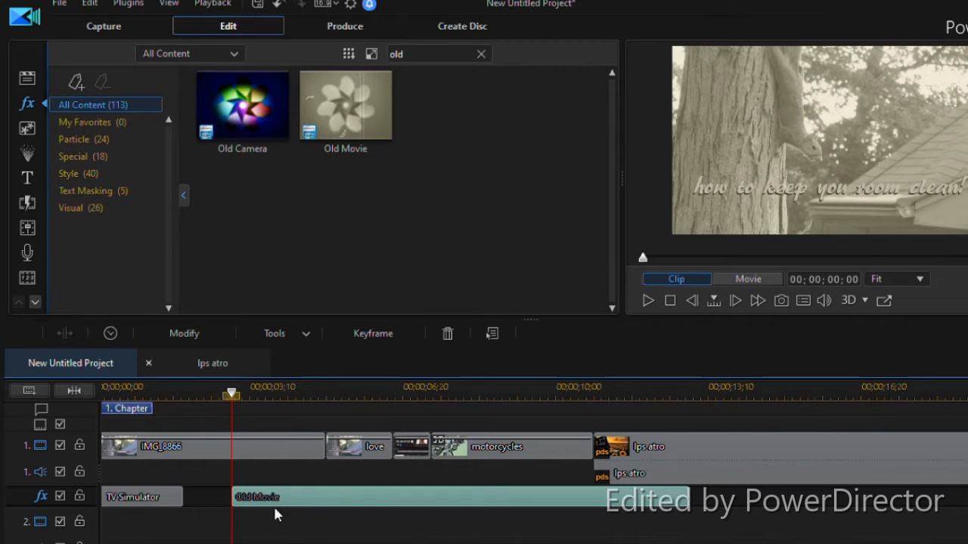
left_click(294, 395)
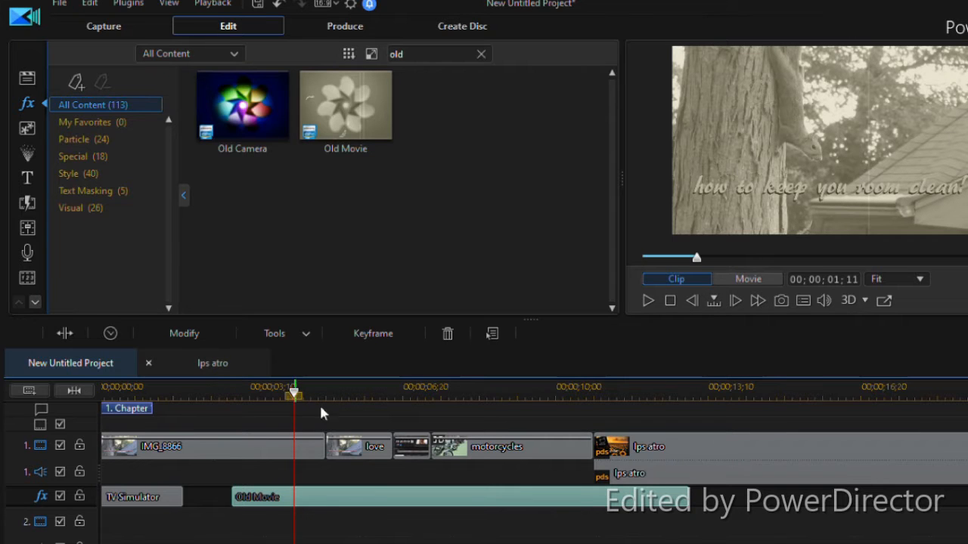
Set the Old Movie effect's Artifact Quantity to 3, Degree to 0 and Noise to 123
double_click(376, 499)
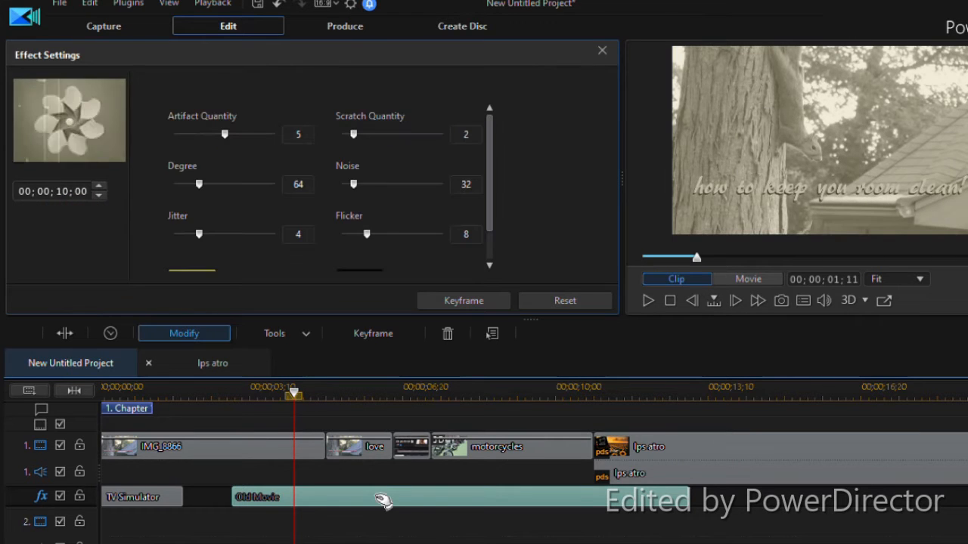
left_click_drag(227, 134, 159, 183)
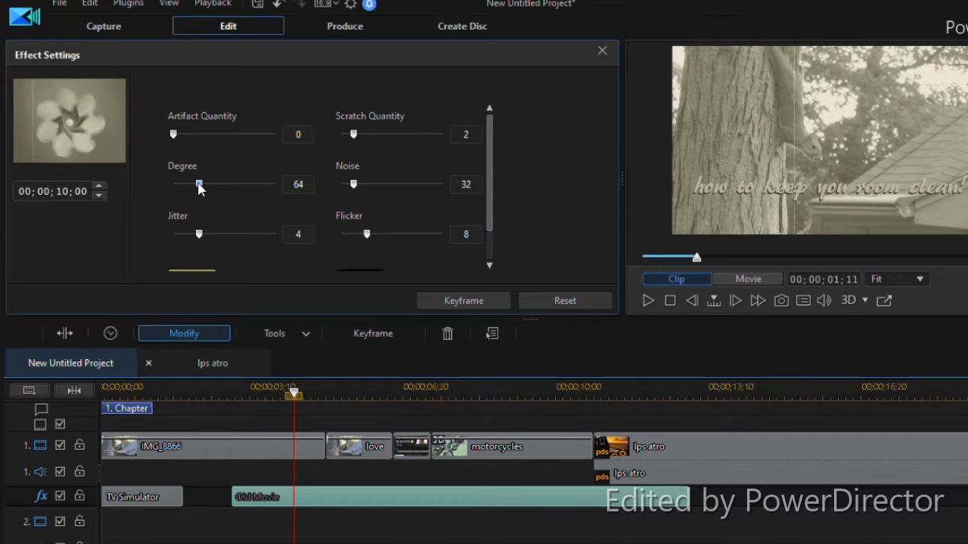
left_click_drag(200, 182, 106, 211)
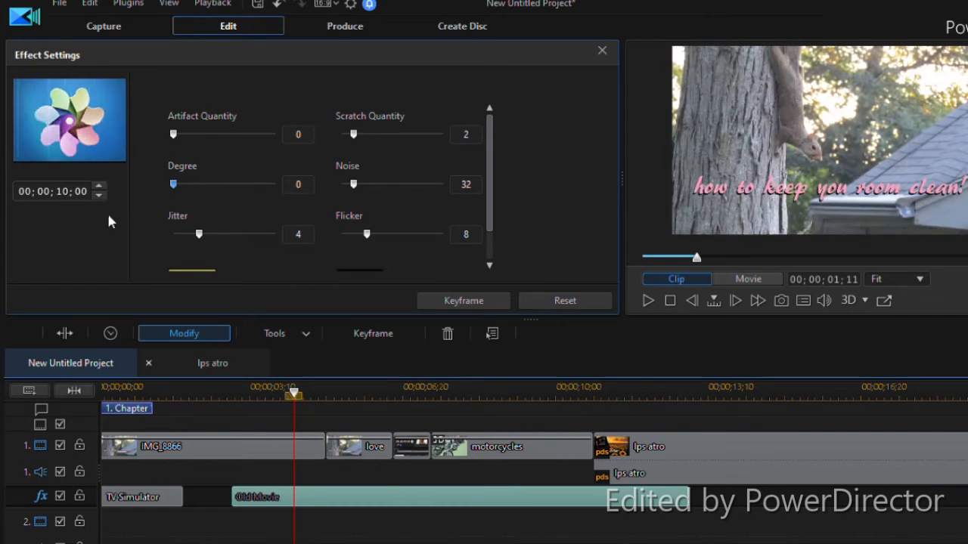
left_click_drag(177, 193, 117, 221)
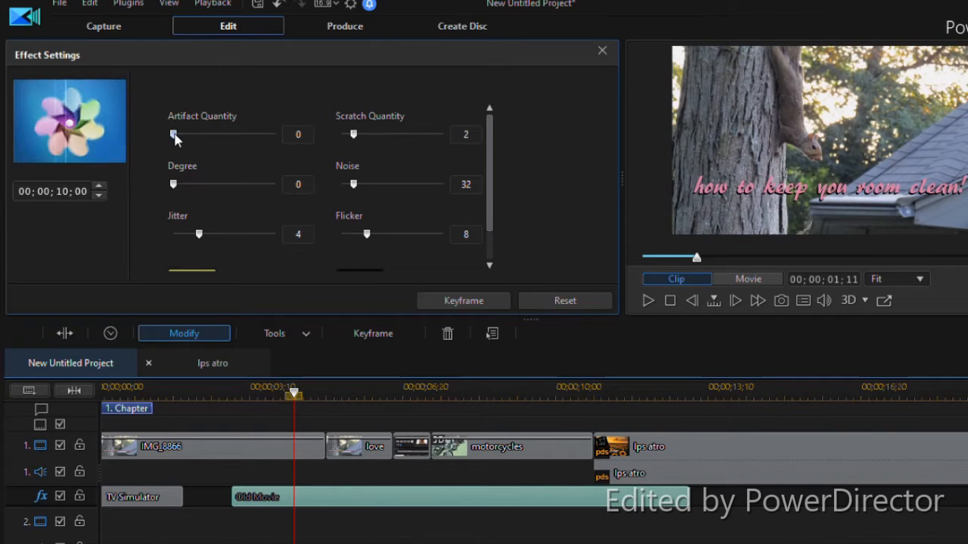
left_click_drag(173, 134, 202, 153)
left_click_drag(353, 184, 390, 189)
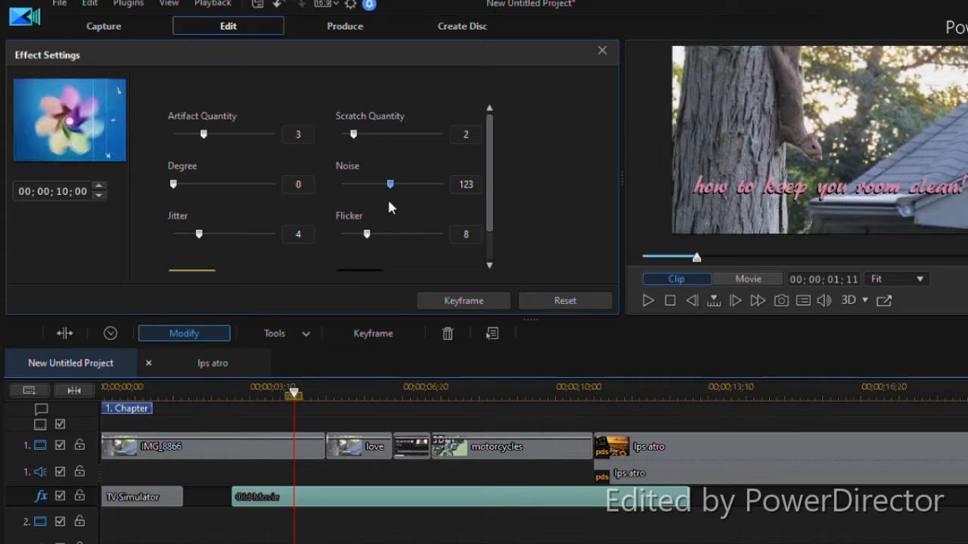
left_click_drag(492, 186, 493, 234)
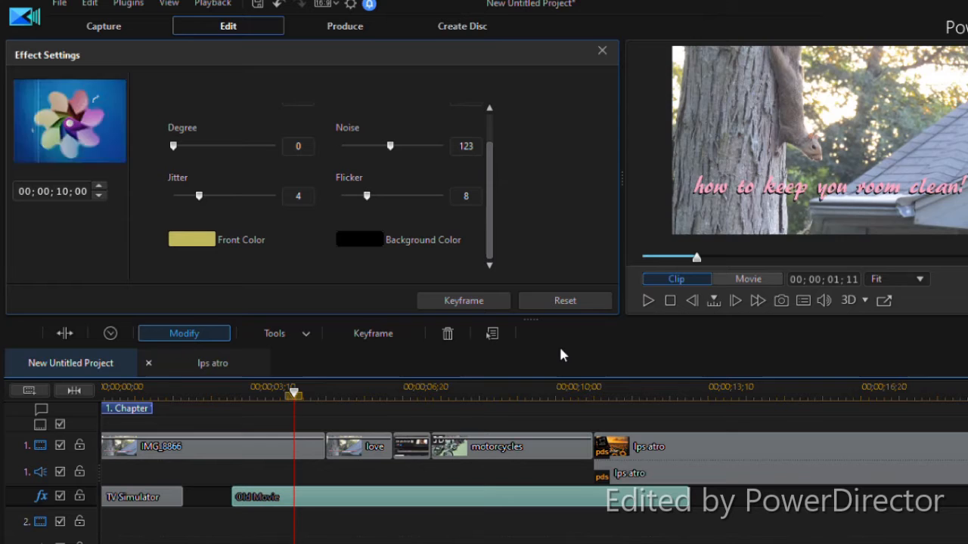
Preview the adjusted Old Movie effect and close its effect settings
key("space")
key("space")
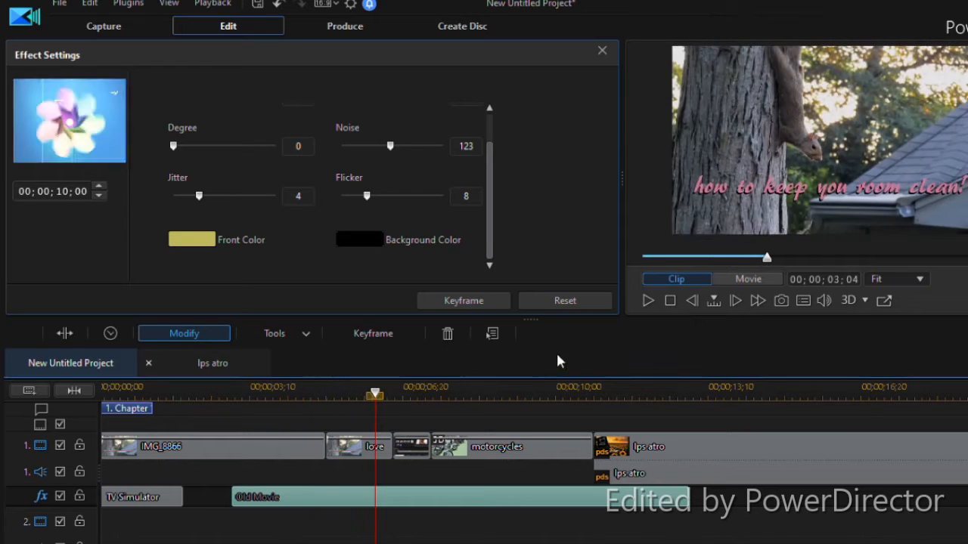
left_click(603, 52)
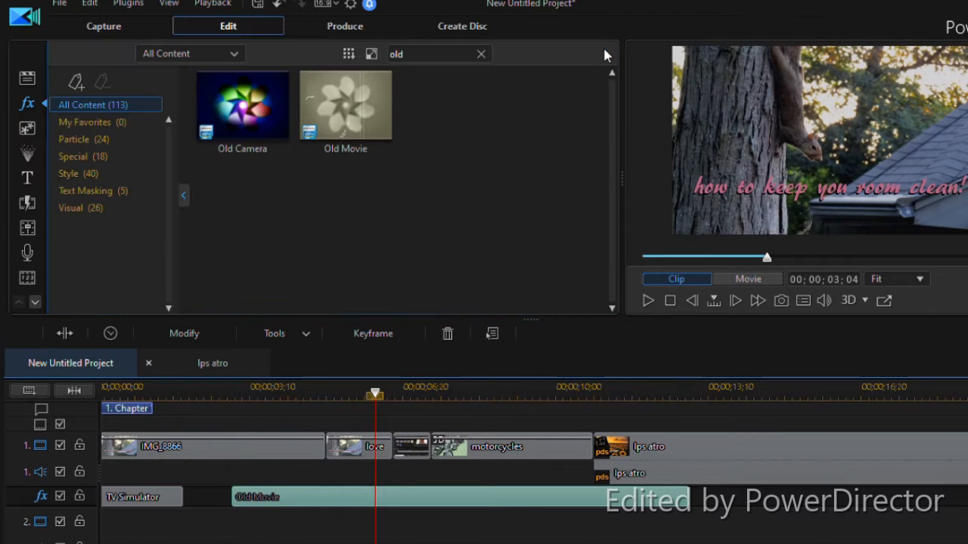
Look through the overlay objects and particle effects, previewing Hot Air Balloon, Extreme Squares and Digital Fireworks
left_click(28, 128)
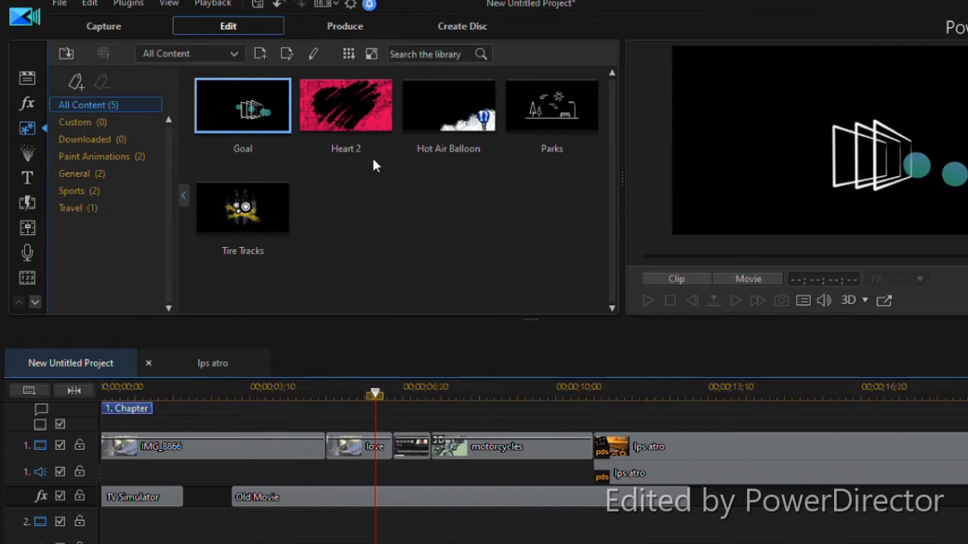
left_click(484, 119)
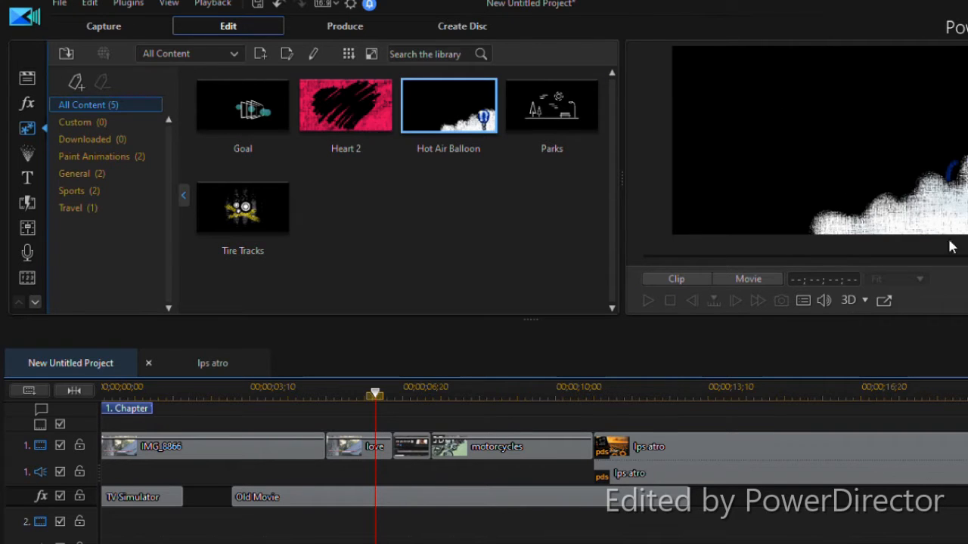
left_click(29, 156)
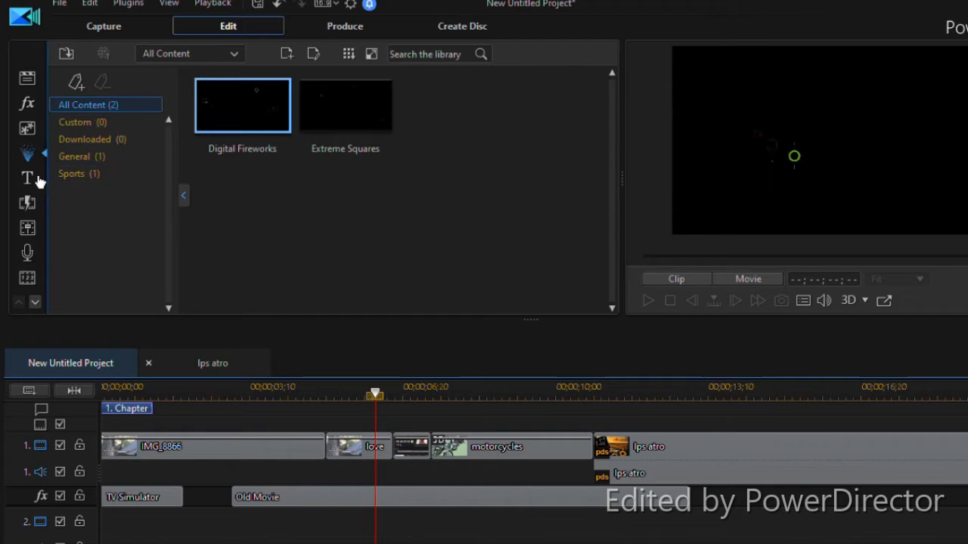
left_click(377, 112)
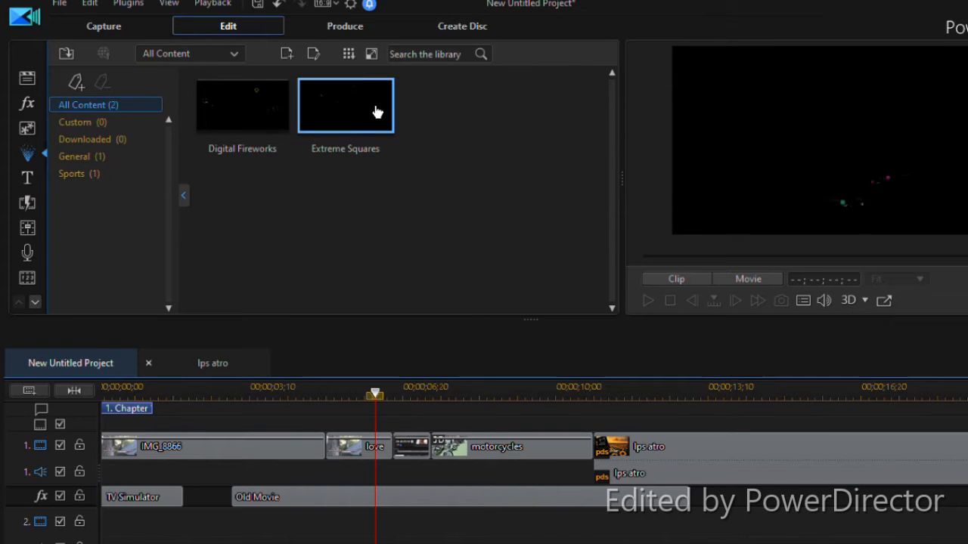
left_click(261, 140)
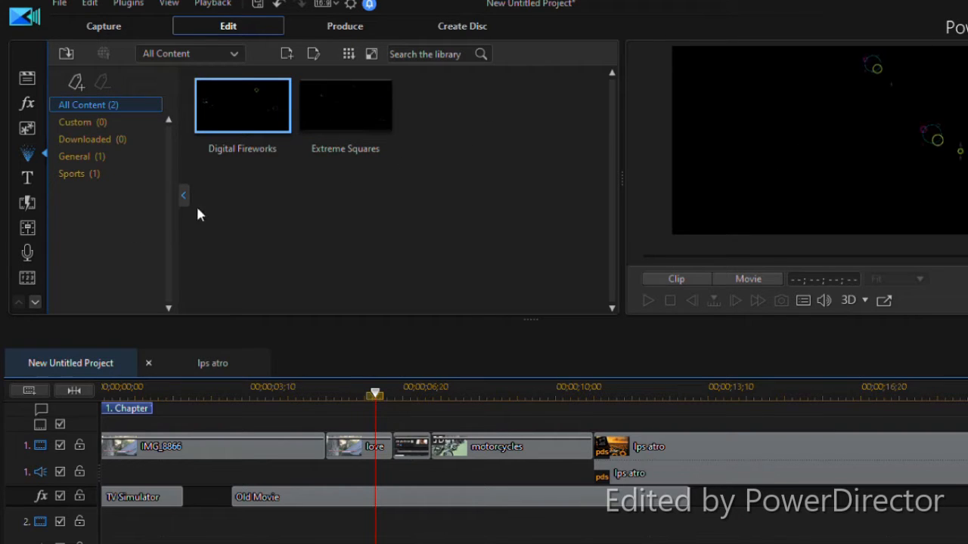
Open the title library and preview the Default 3D and Backdrop 04 titles in the Text only category
left_click(28, 177)
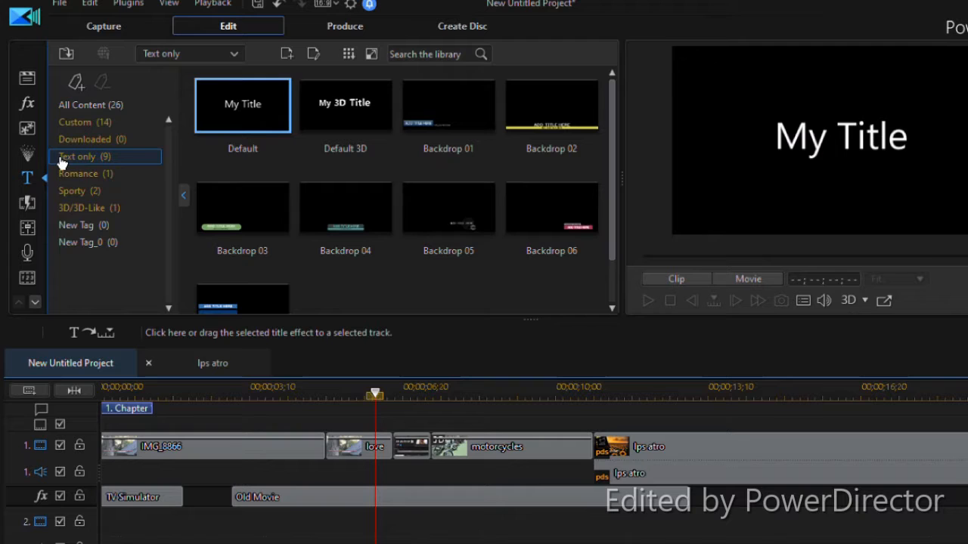
left_click(341, 101)
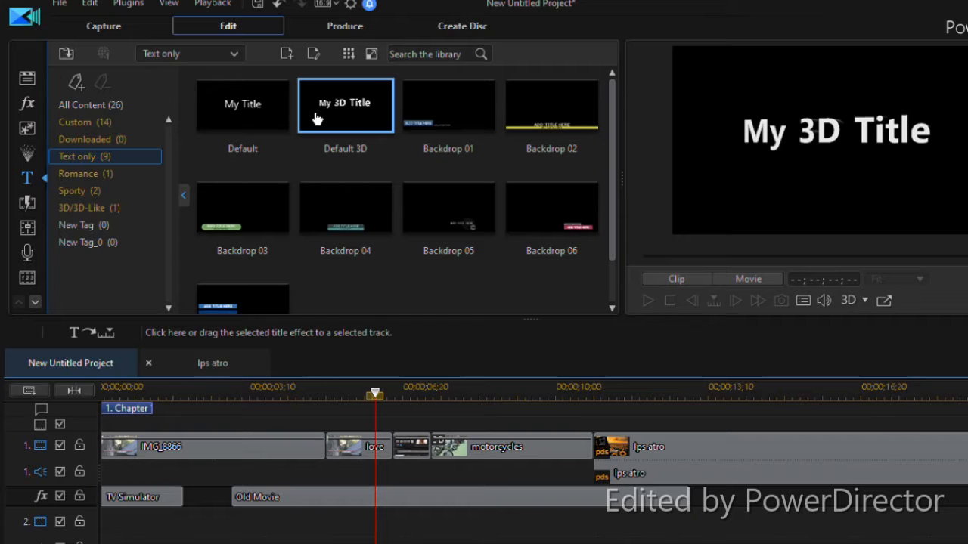
left_click(362, 244)
scroll(362, 242, "down", 1)
scroll(360, 240, "up", 1)
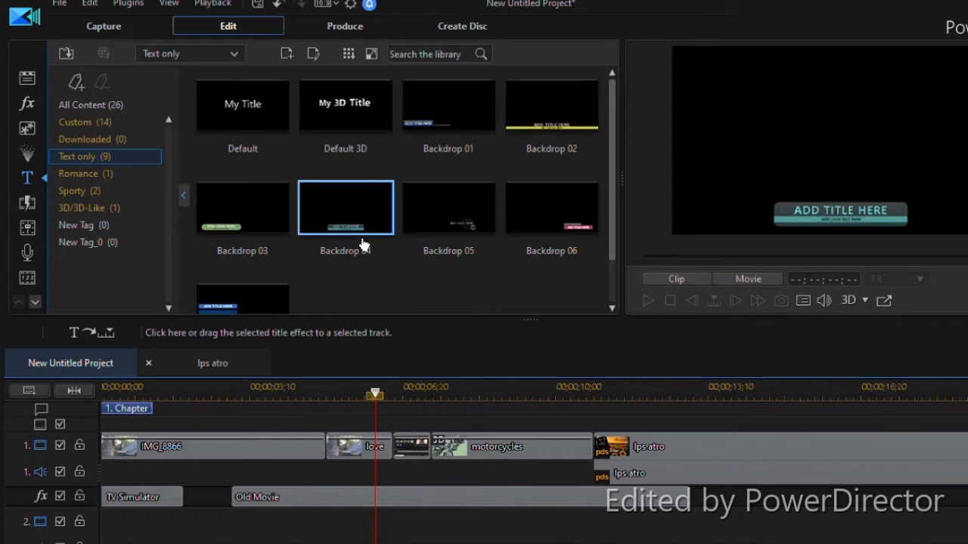
Browse all title templates under All Content in the title library
left_click(134, 108)
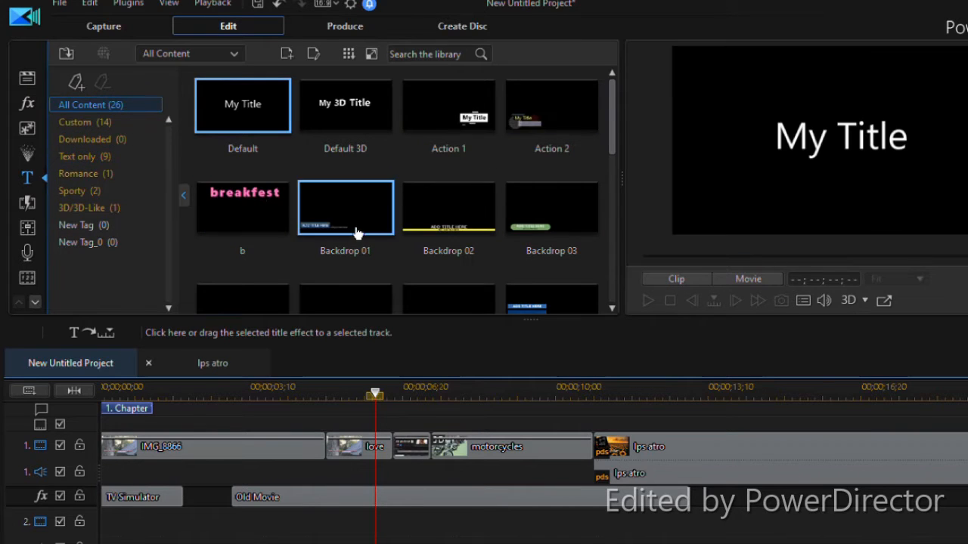
scroll(425, 127, "down", 1)
scroll(425, 127, "down", 5)
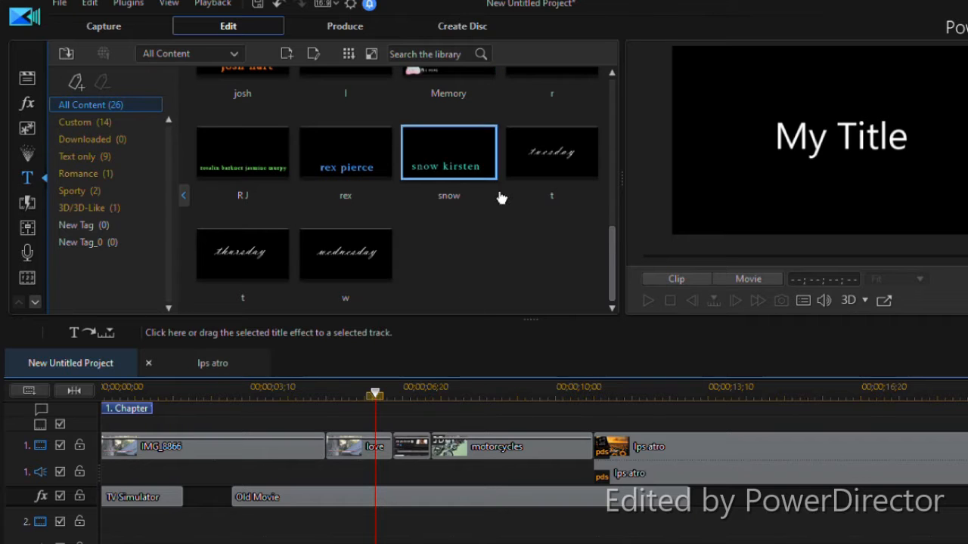
scroll(499, 199, "up", 3)
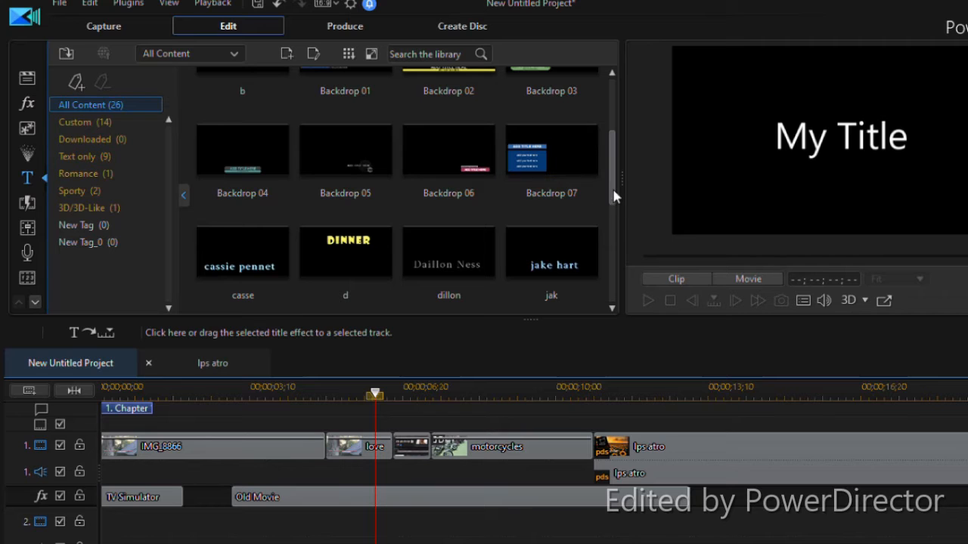
Look through the Downloaded, Custom, 3D/3D-Like, Sporty, Text only and Romance title categories, ending on Romance
left_click(144, 139)
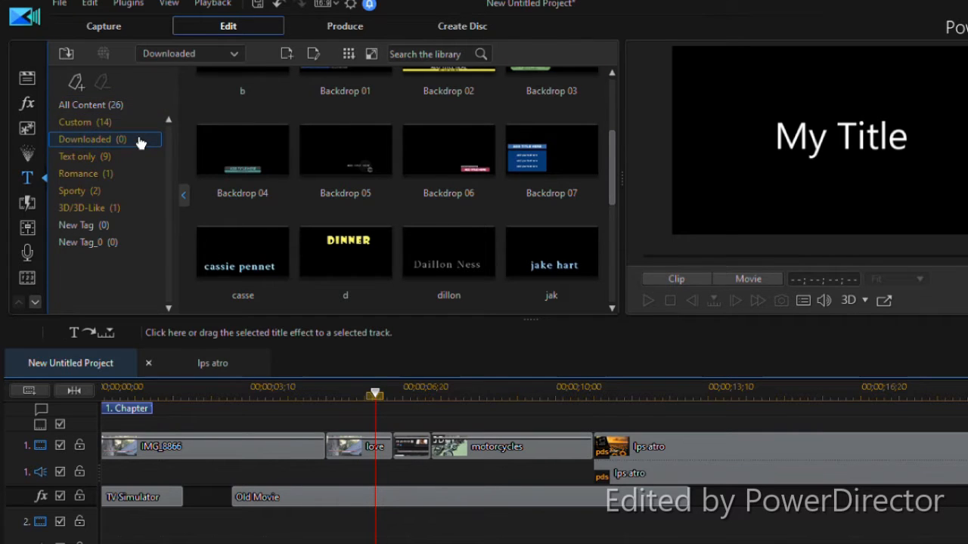
left_click(144, 129)
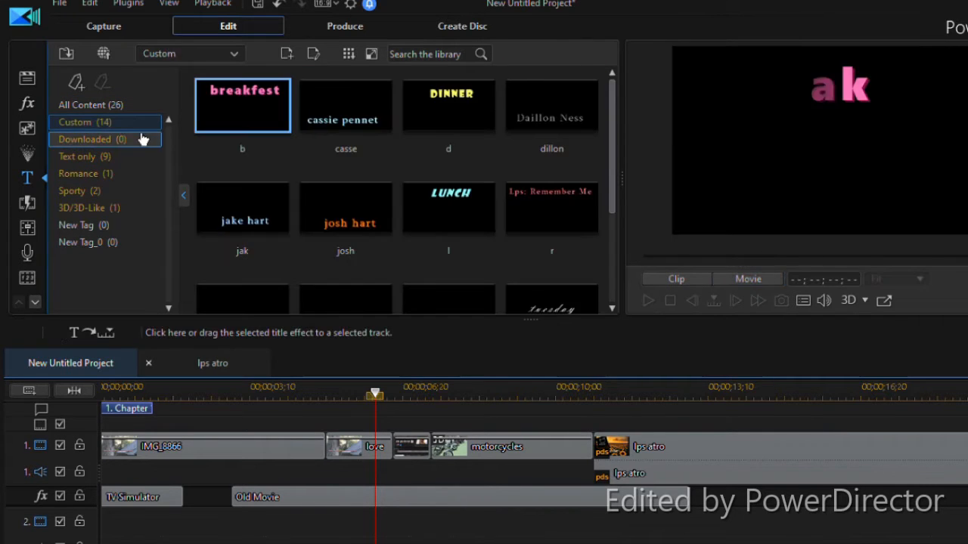
left_click(106, 209)
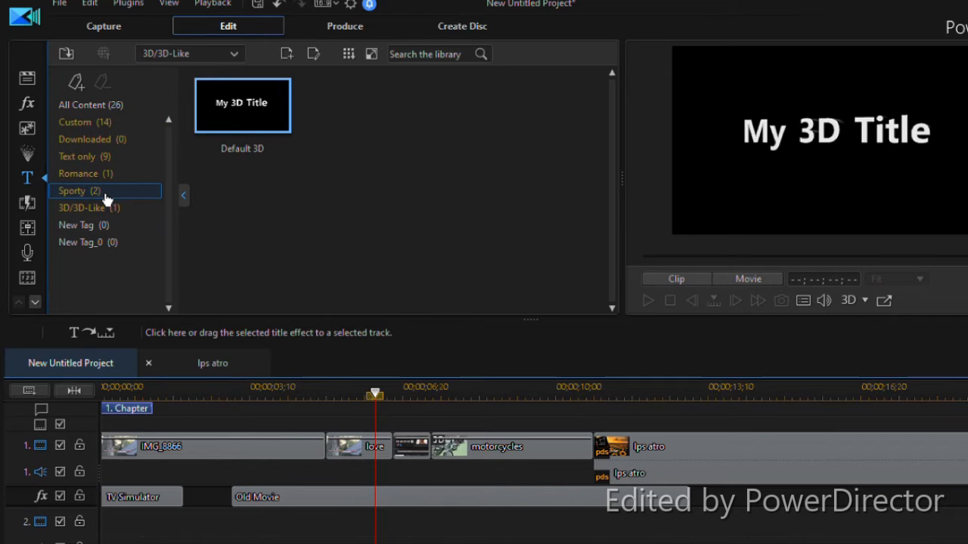
left_click(104, 191)
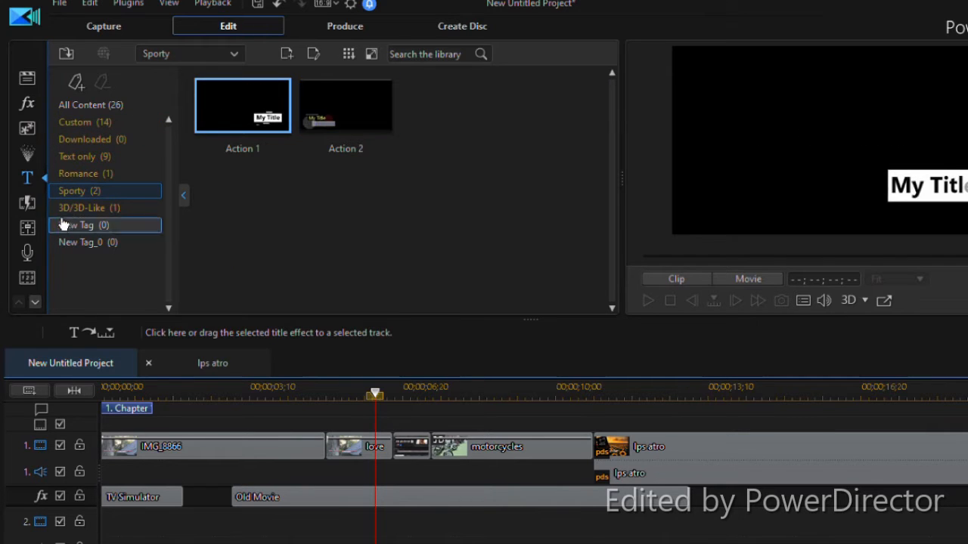
left_click(151, 178)
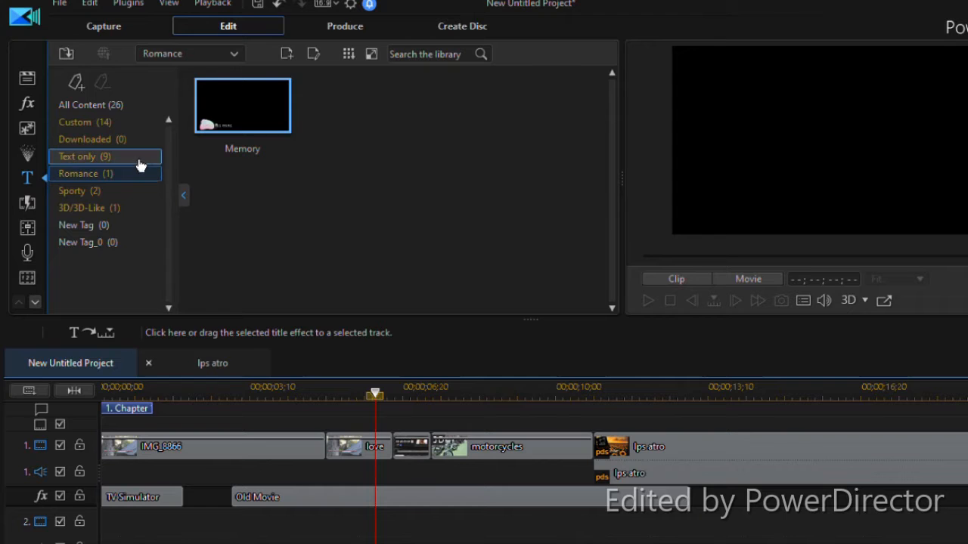
left_click(138, 160)
left_click(135, 176)
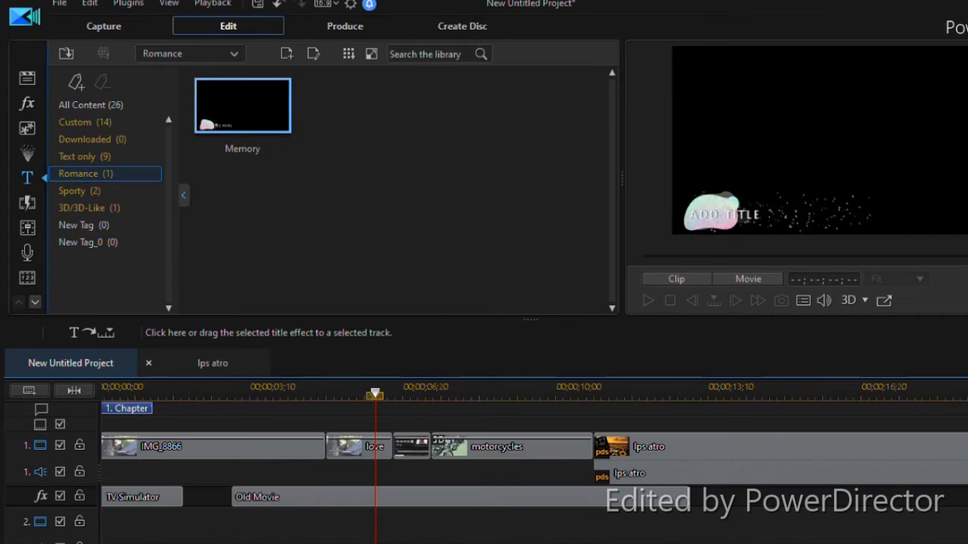
Locate the title track below the second video and audio tracks in the timeline
scroll(534, 477, "down", 3)
scroll(534, 477, "up", 1)
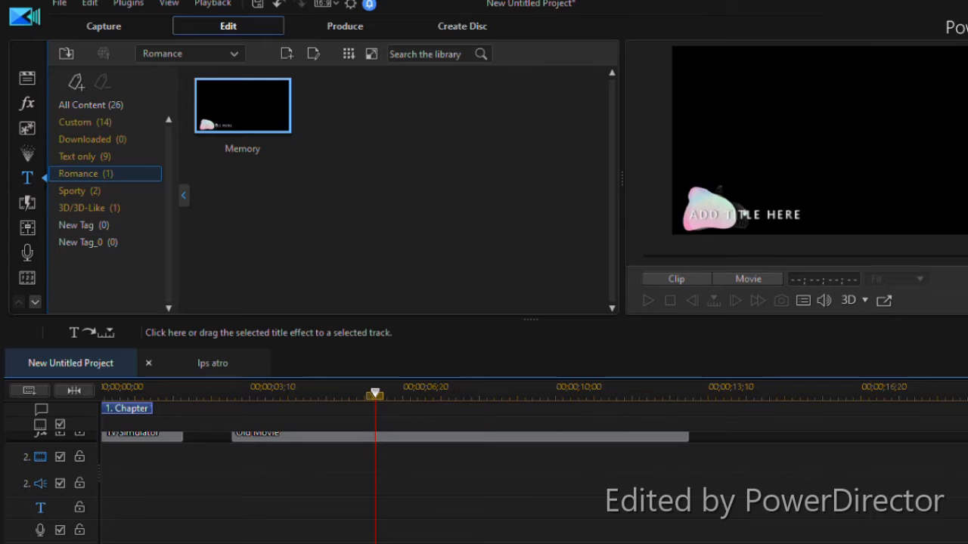
scroll(888, 471, "up", 1)
left_click(888, 471)
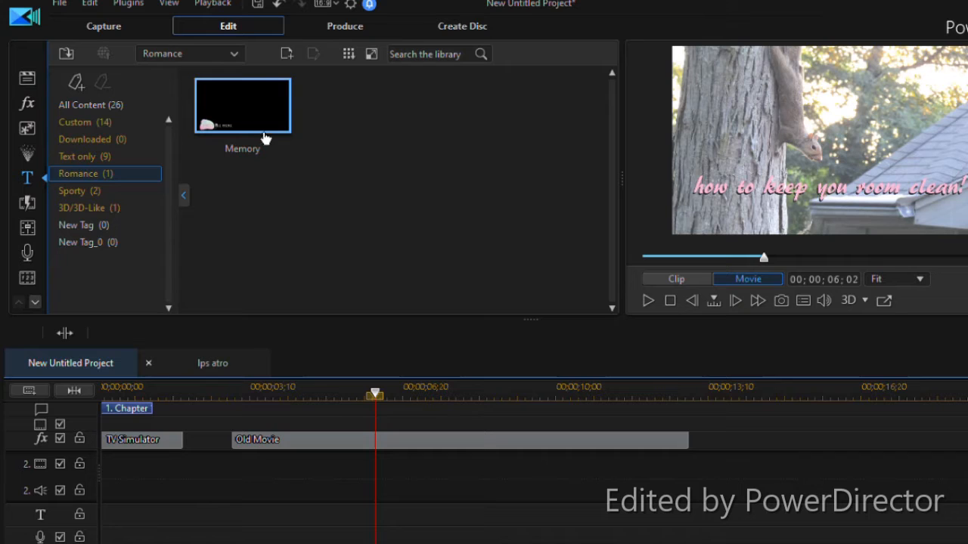
Place the Memory title from the Romance category at the start of the second video track and shorten it to about 00;00;02;20
left_click_drag(216, 378, 85, 483)
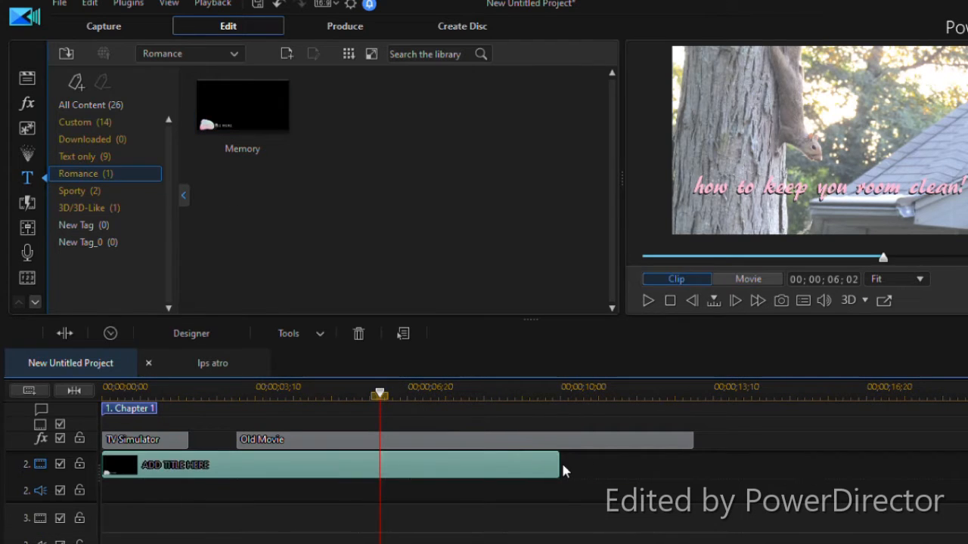
left_click_drag(563, 469, 190, 475)
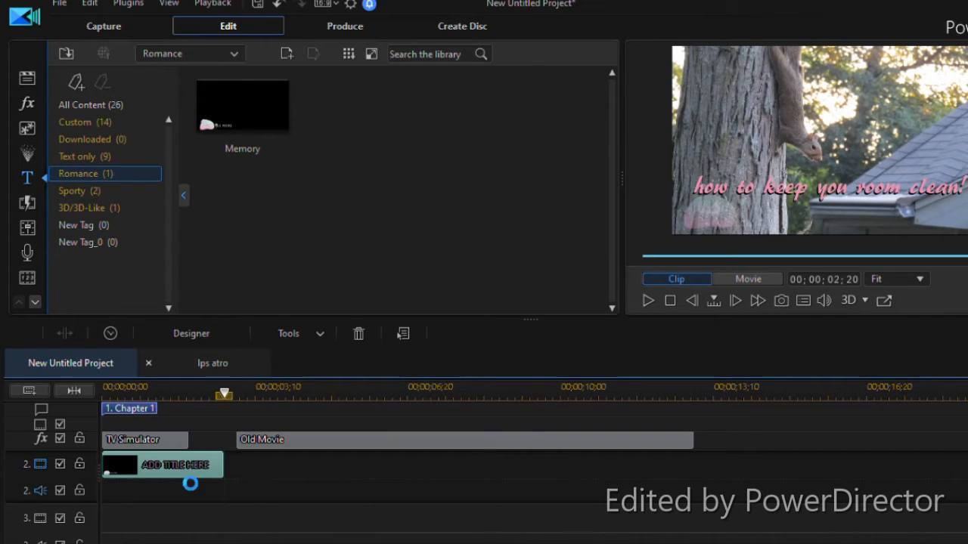
Change the Memory title's text to "how are you" in purple and play the timeline from near its start to check it
double_click(180, 473)
double_click(157, 475)
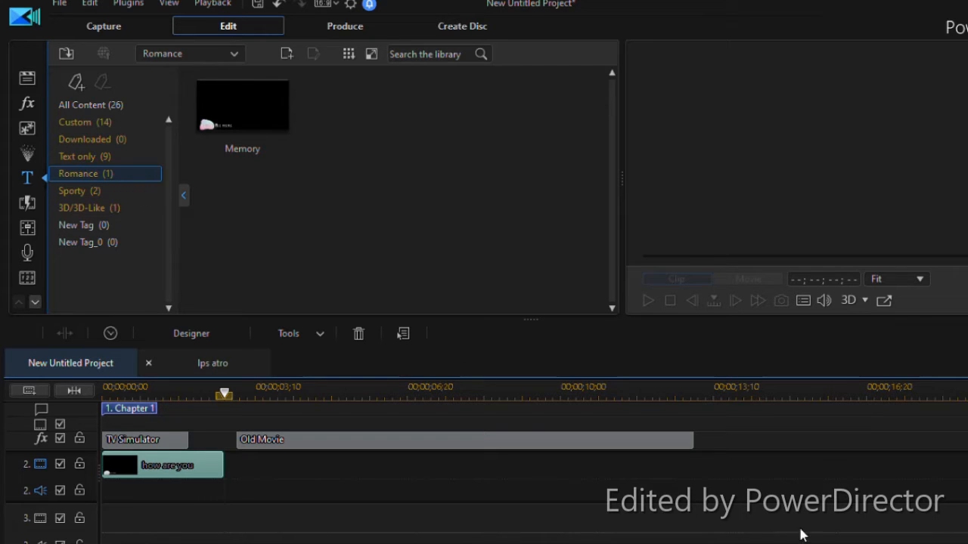
left_click(129, 394)
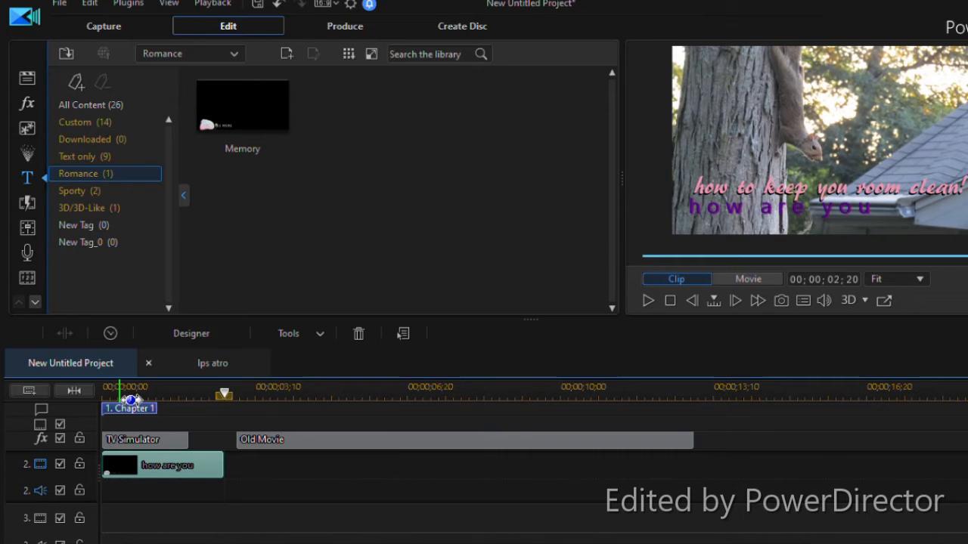
key("space")
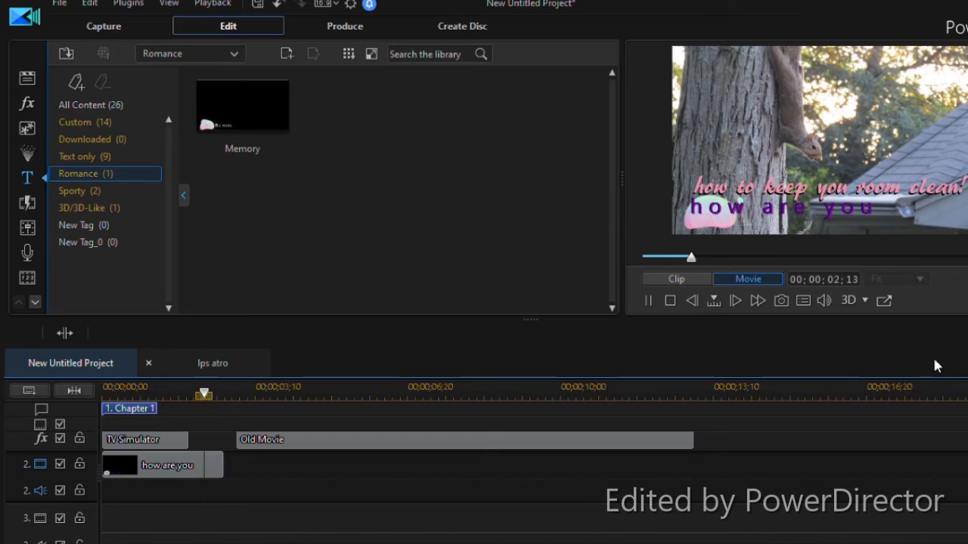
key("space")
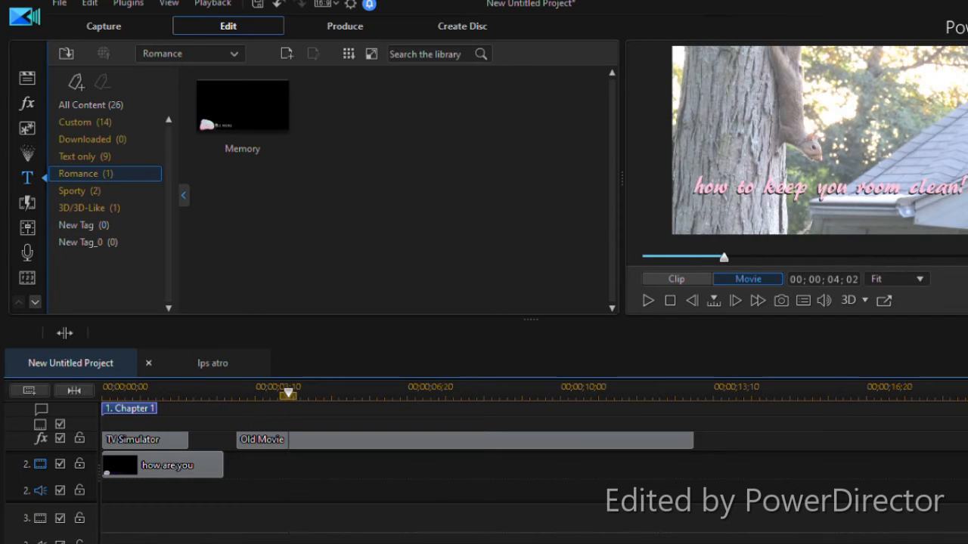
Open the transition library and look through the All Content and Geometric transitions
scroll(534, 484, "up", 1)
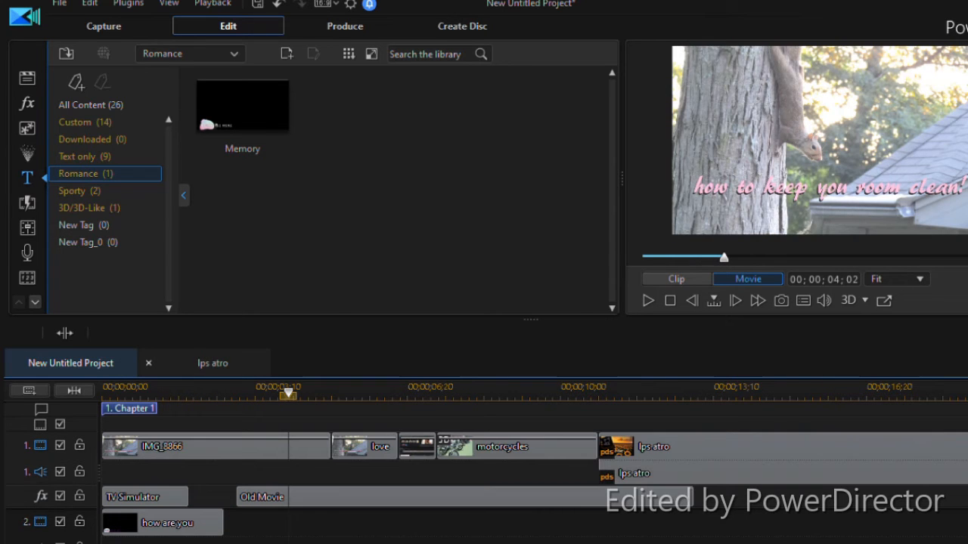
left_click(31, 198)
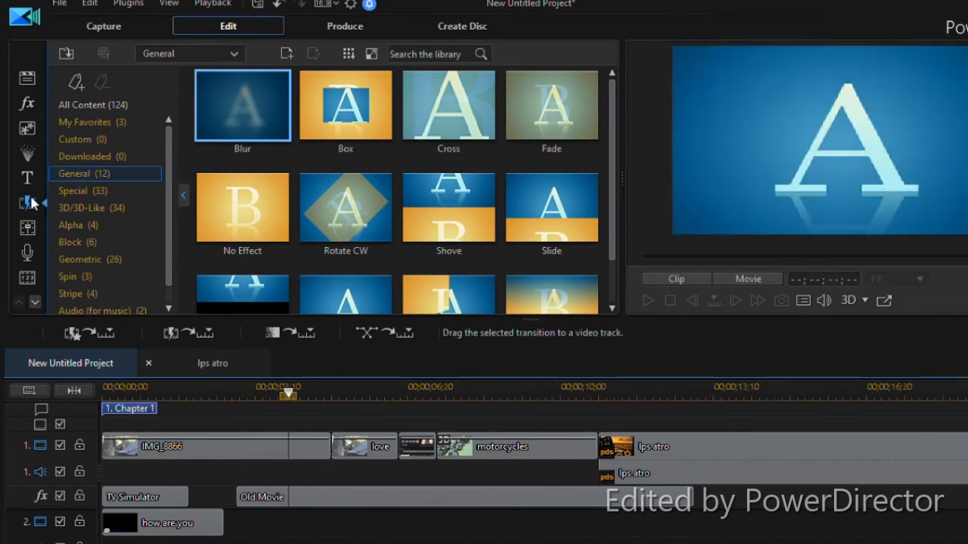
left_click(97, 104)
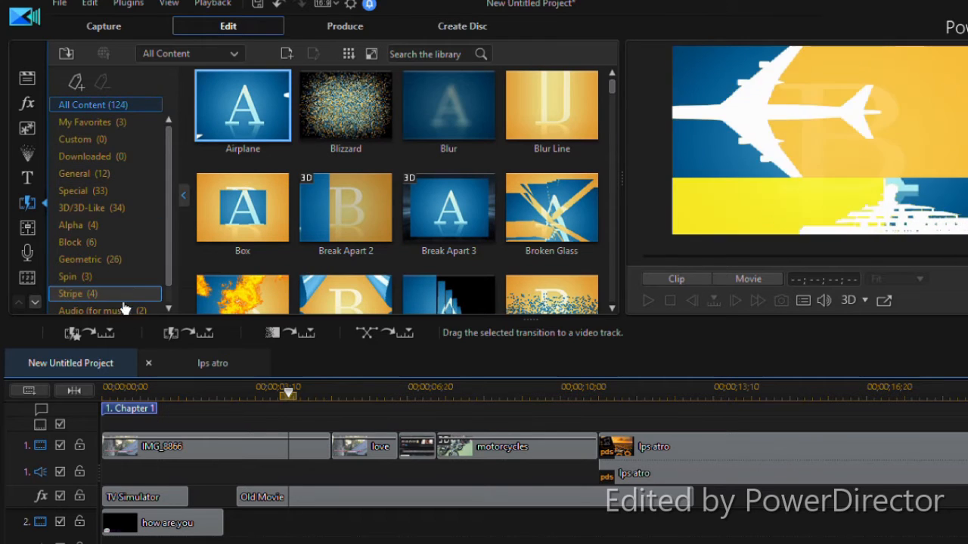
left_click_drag(171, 150, 170, 178)
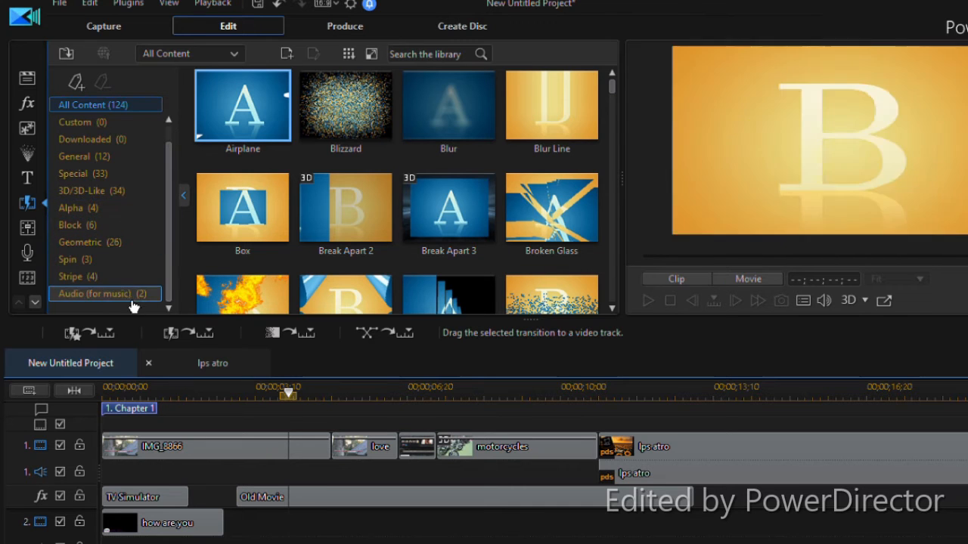
left_click(163, 249)
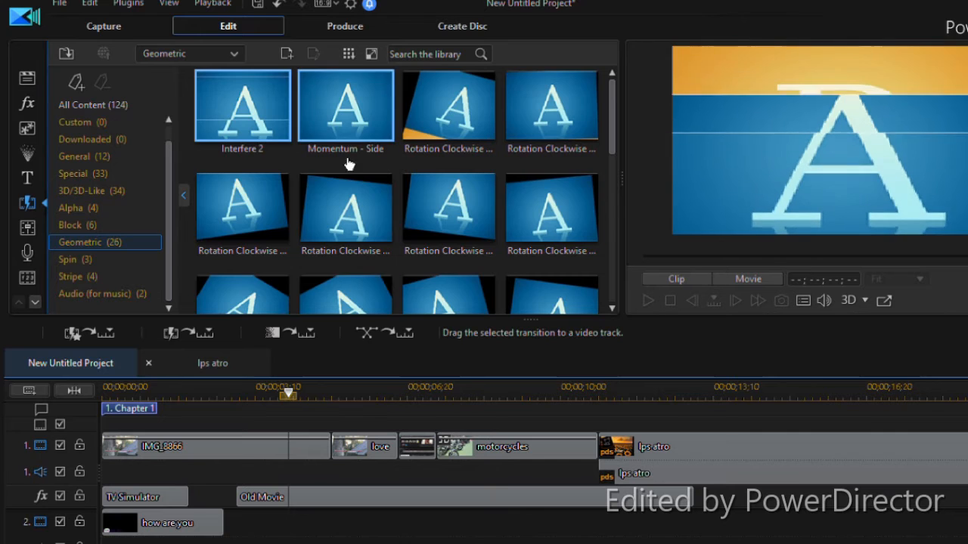
scroll(350, 160, "down", 5)
scroll(350, 164, "up", 3)
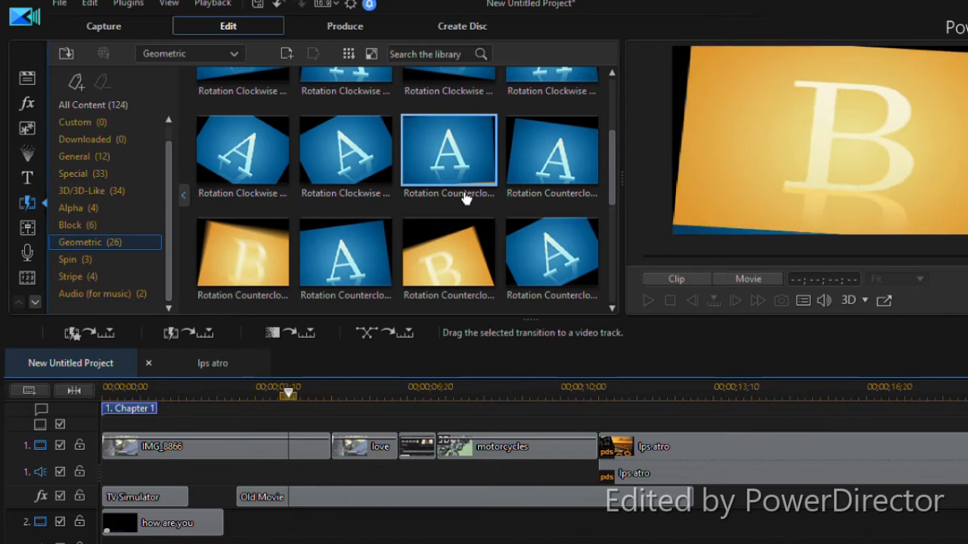
scroll(465, 198, "up", 2)
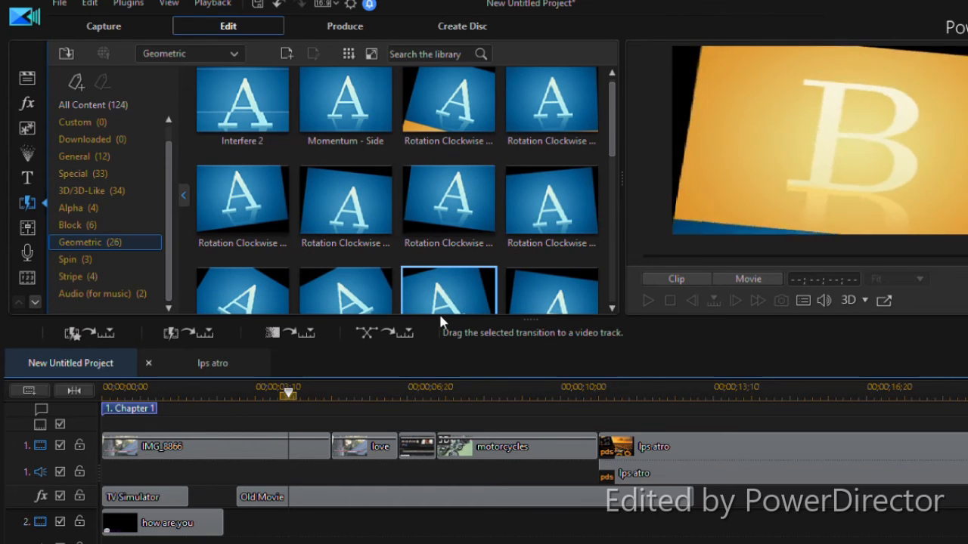
Add a Geometric Rotation Counterclockwise transition between the IMG_8866 and love clips and play it
left_click_drag(449, 291, 339, 451)
key("space")
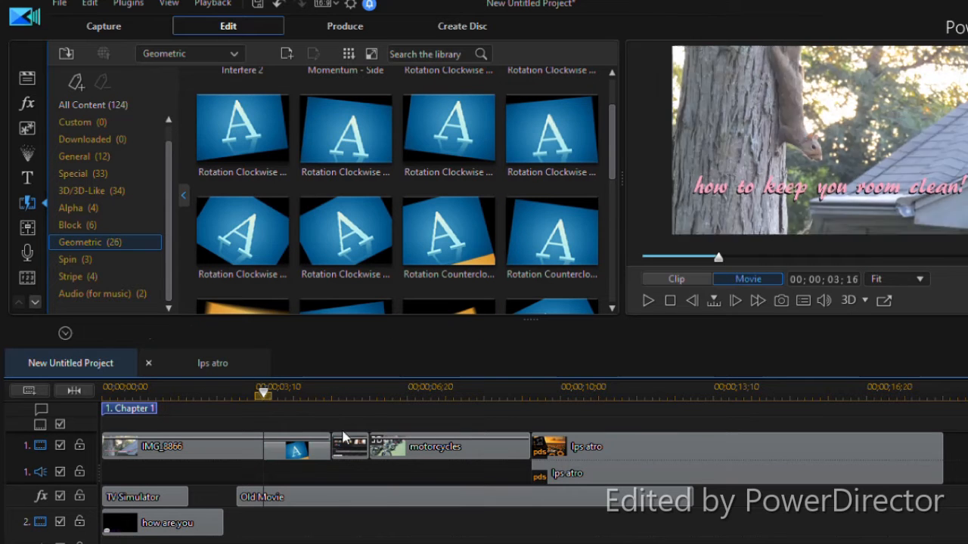
key("space")
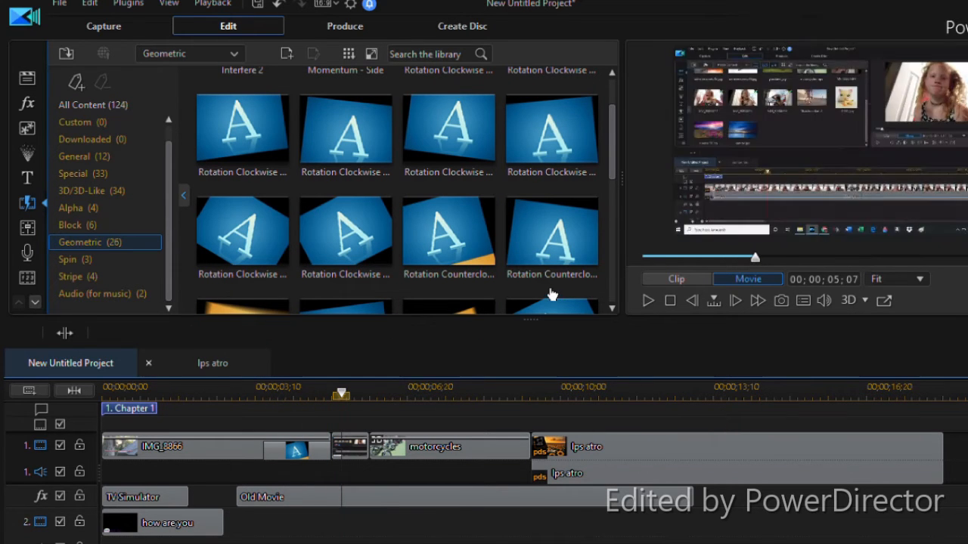
Add a Rotation Clockwise transition between the short clip and the motorcycles clip on the first video track and play it
left_click_drag(345, 198, 378, 454)
key("space")
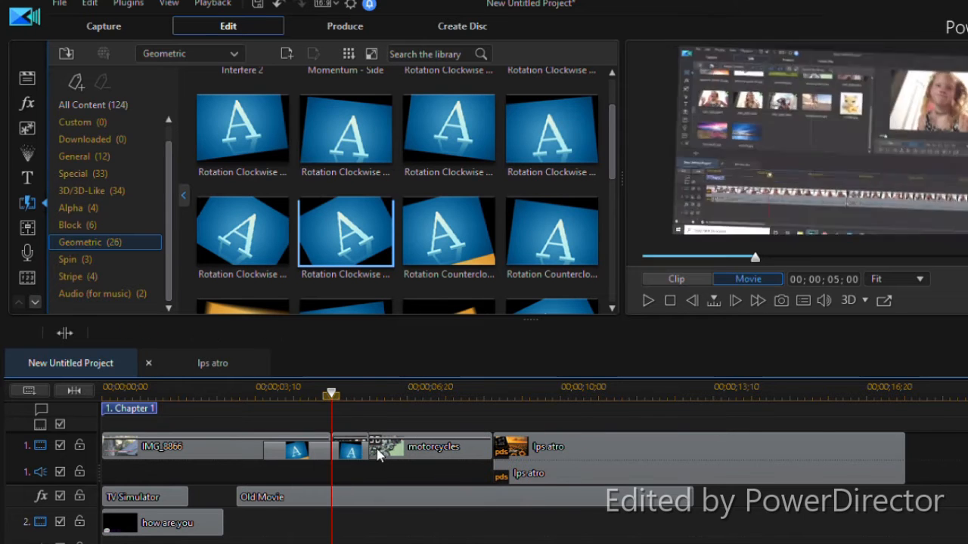
key("space")
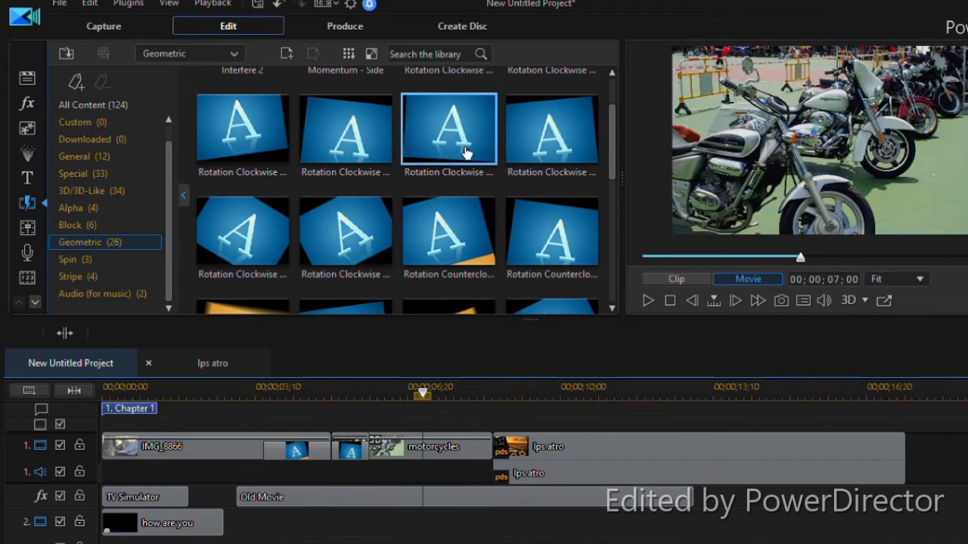
Try a Rotation Counterclockwise transition between the motorcycles and lps atro clips, play it, and delete it
left_click_drag(427, 461, 485, 454)
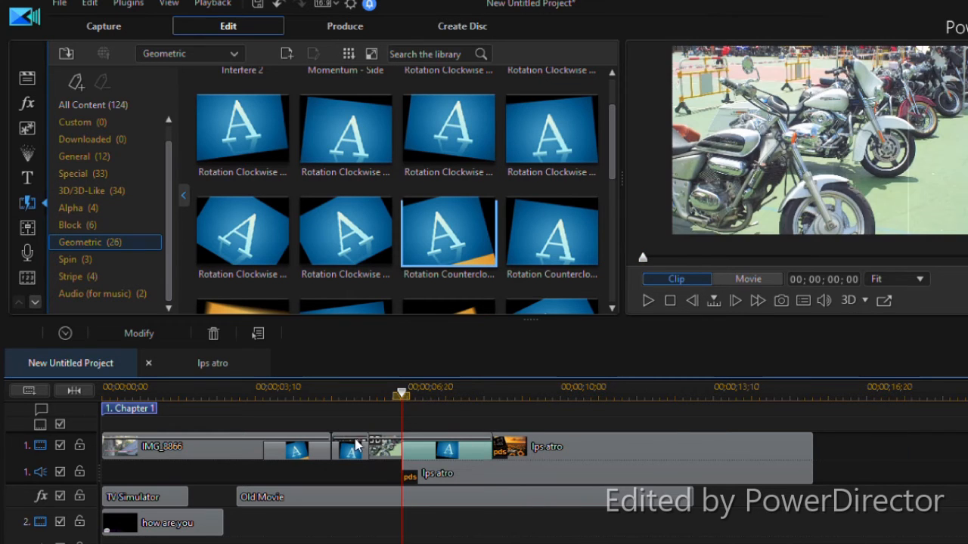
key("space")
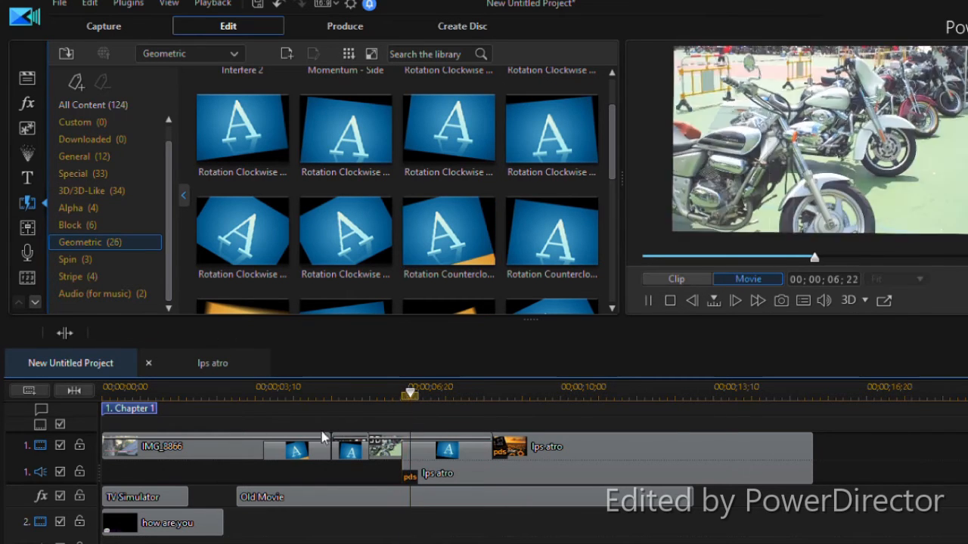
left_click(482, 451)
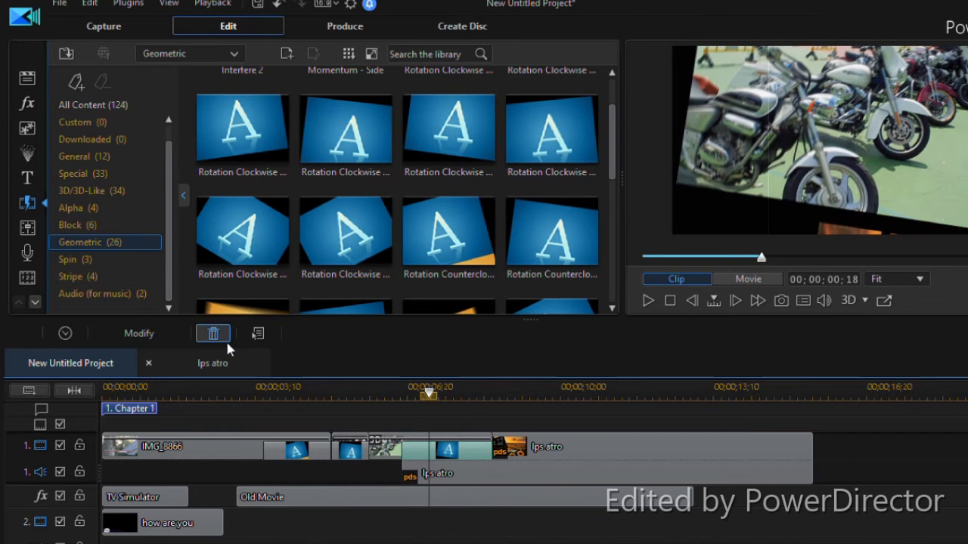
left_click(225, 339)
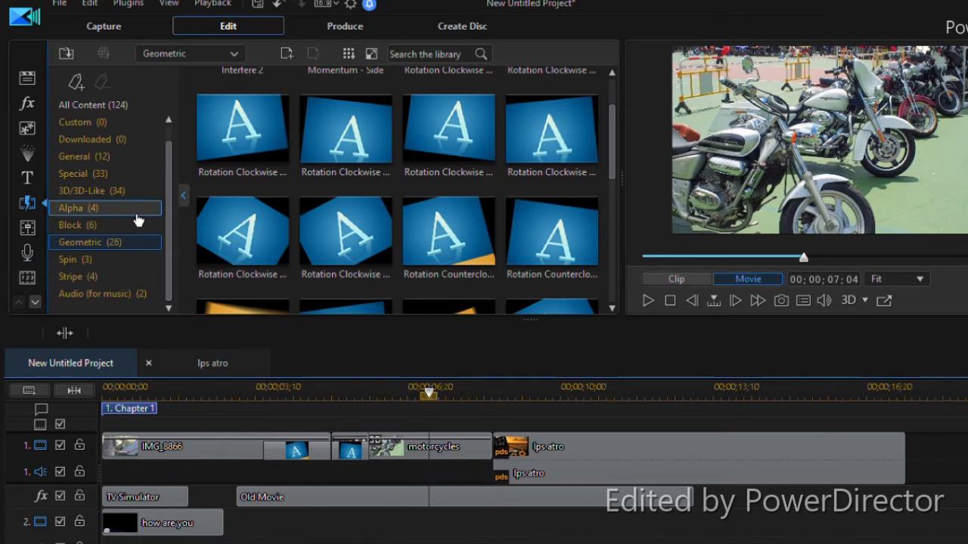
Add the Constant Power transition from My Favorites to the start of the lps atro audio on the first audio track and play it
left_click(144, 127)
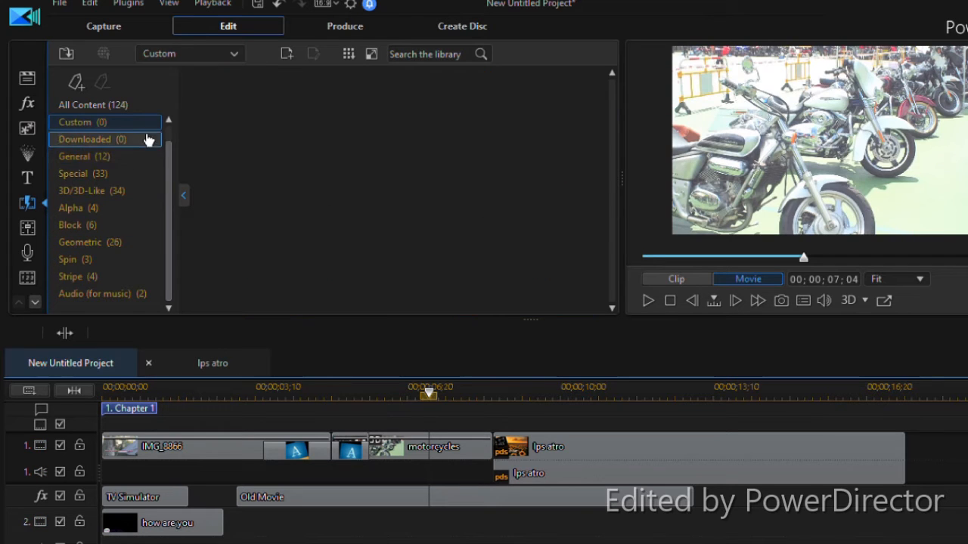
scroll(175, 155, "up", 1)
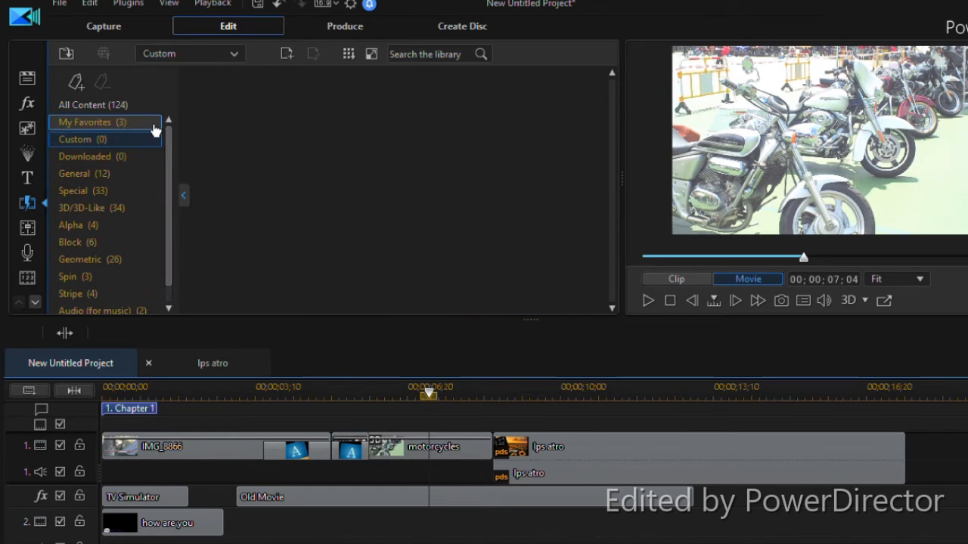
left_click(154, 125)
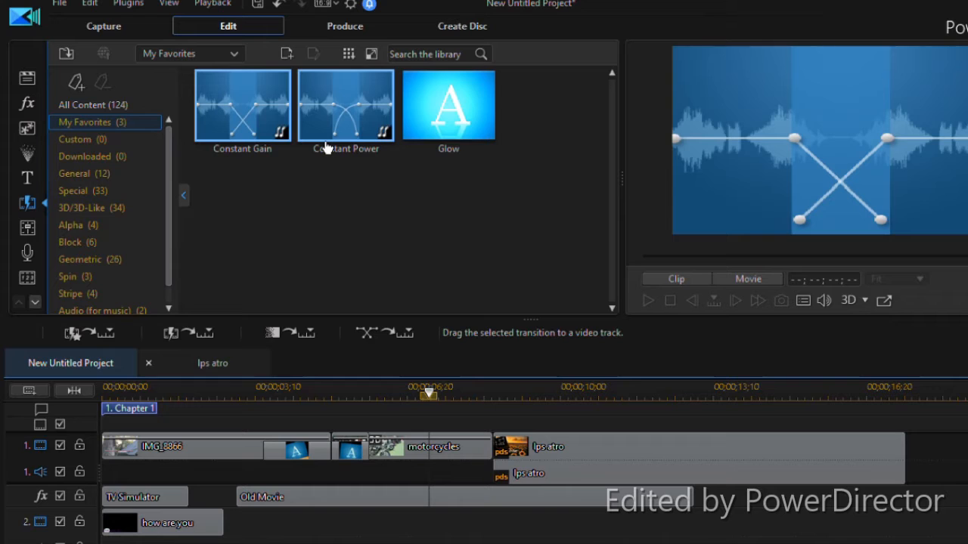
left_click_drag(356, 128, 502, 472)
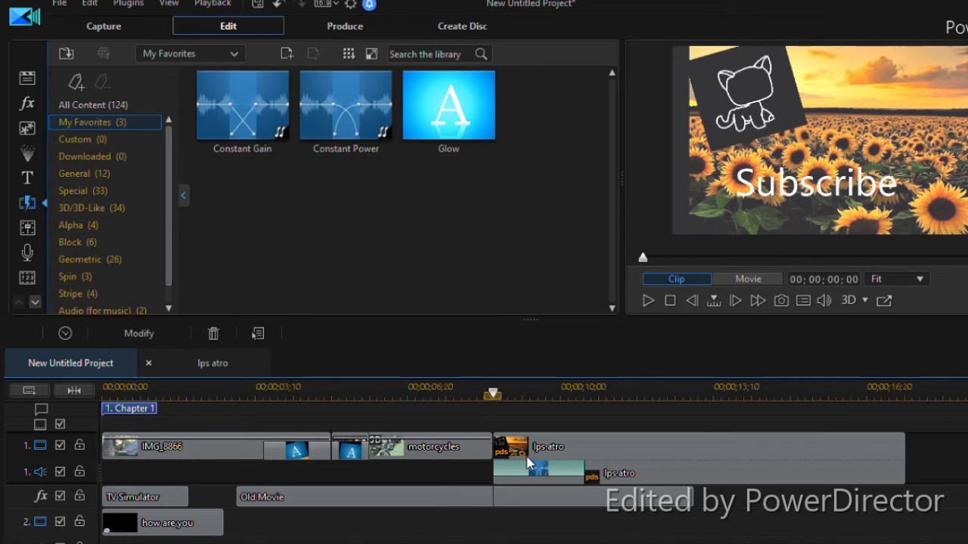
key("space")
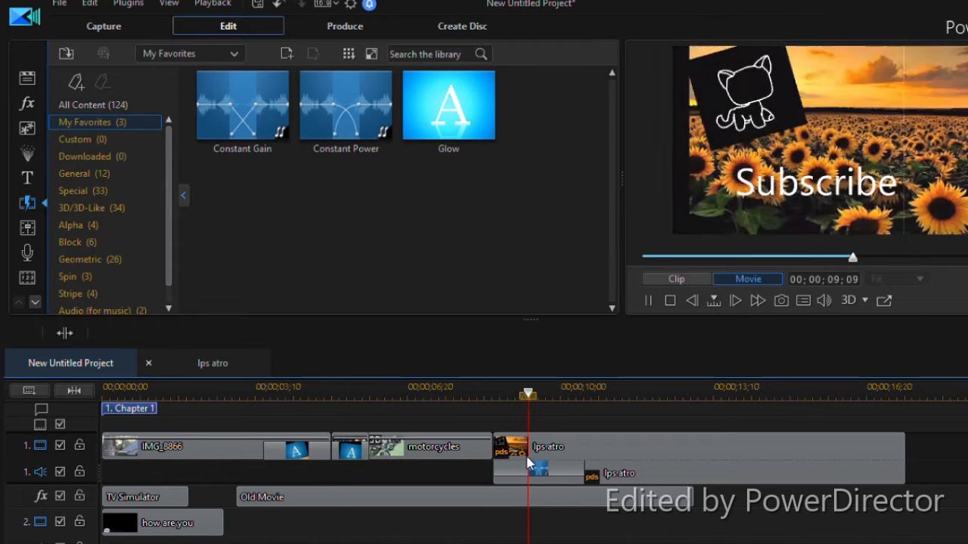
key("space")
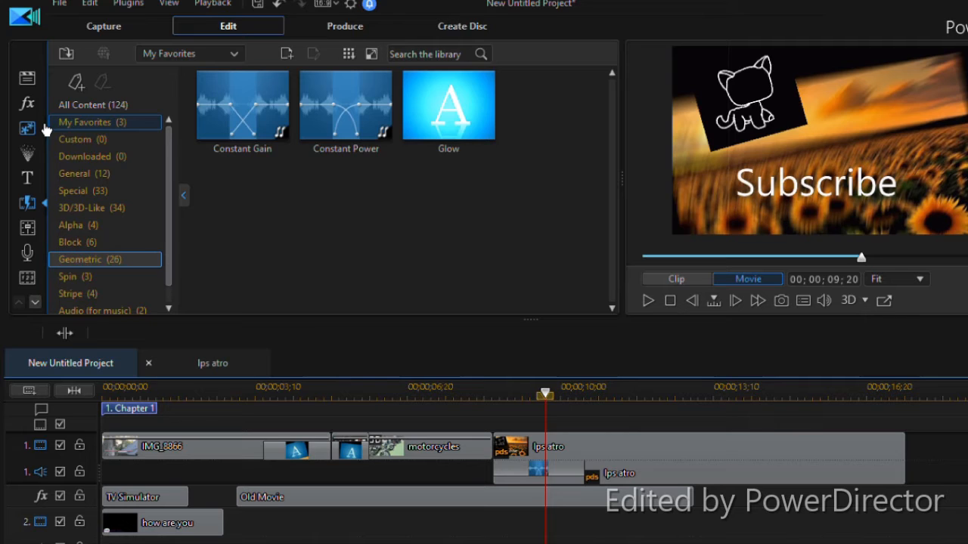
View the audio mixing, voice-over recording and chapter rooms in turn
left_click(34, 305)
left_click(30, 205)
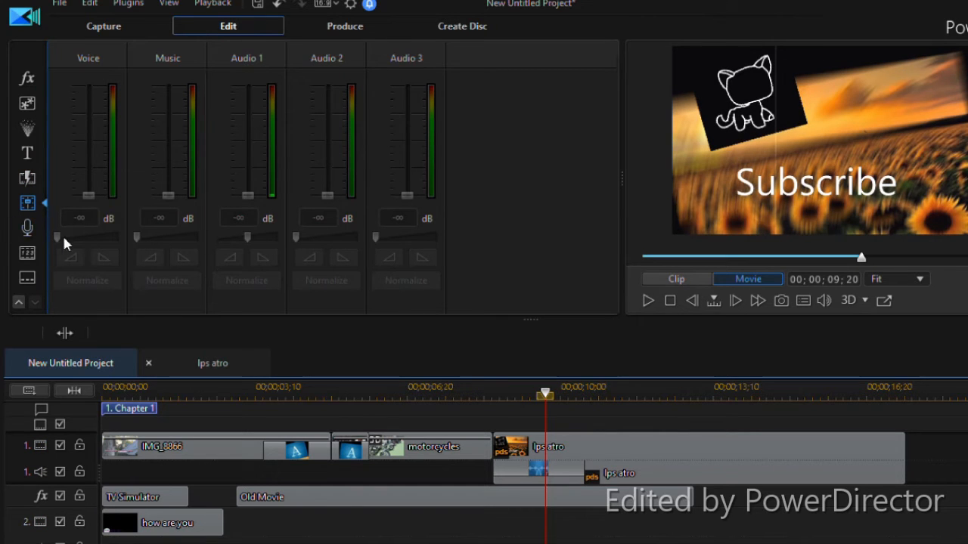
left_click(34, 226)
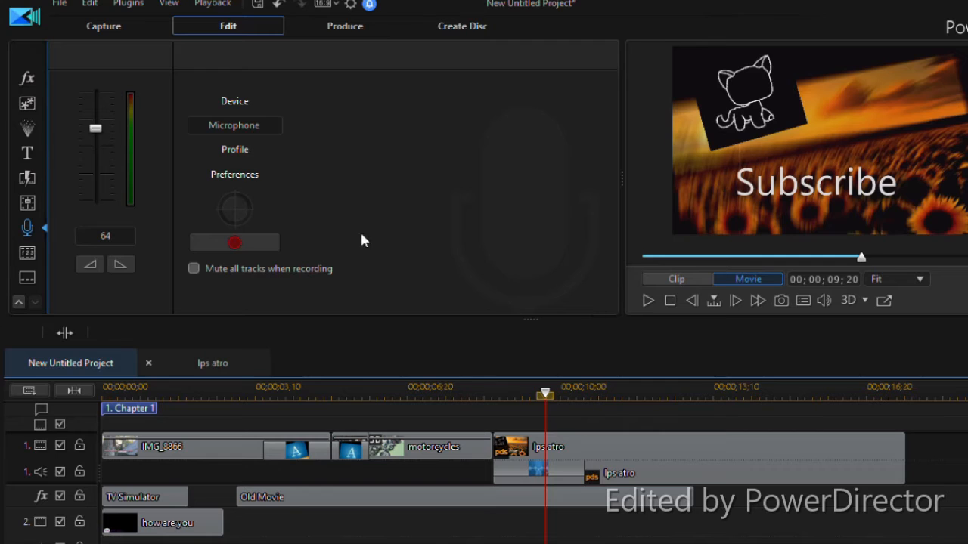
left_click(34, 251)
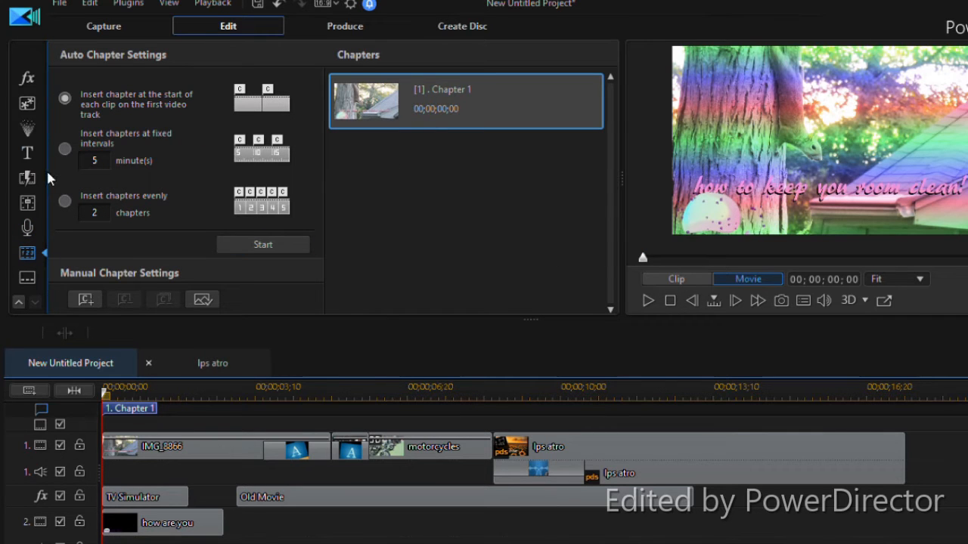
Return to the Media Content library and preview the LAKEY INSPIRED video, skipping ahead to about 00;00;43;09
left_click(19, 302)
left_click(32, 78)
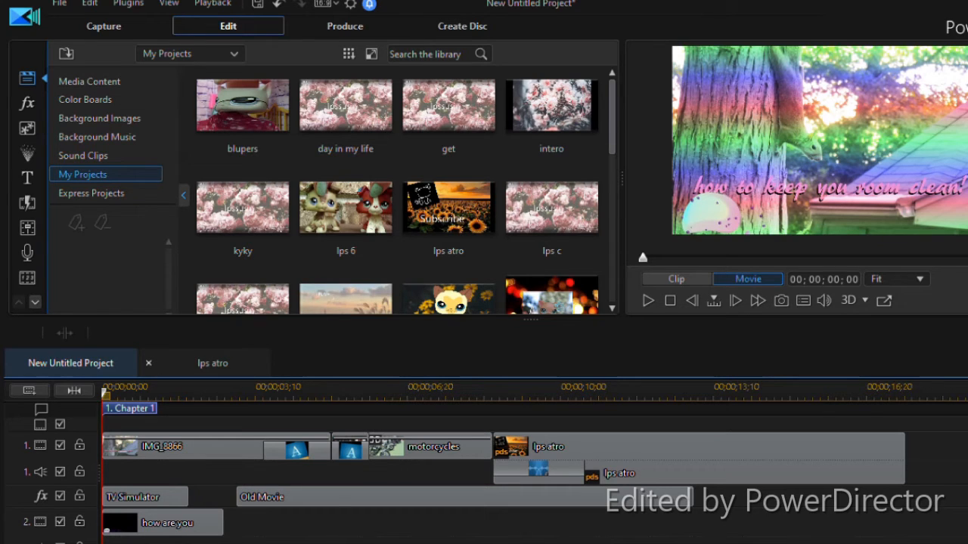
left_click(128, 81)
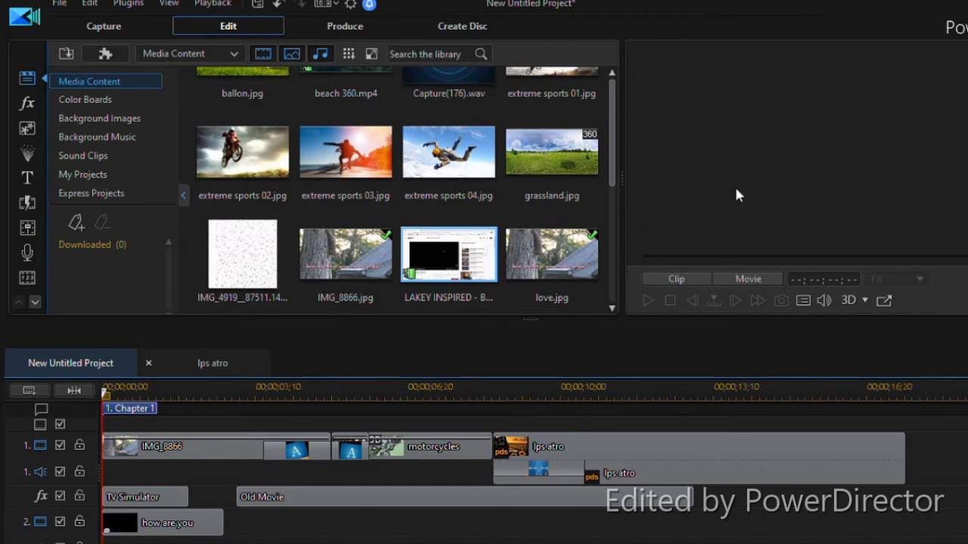
left_click(487, 238)
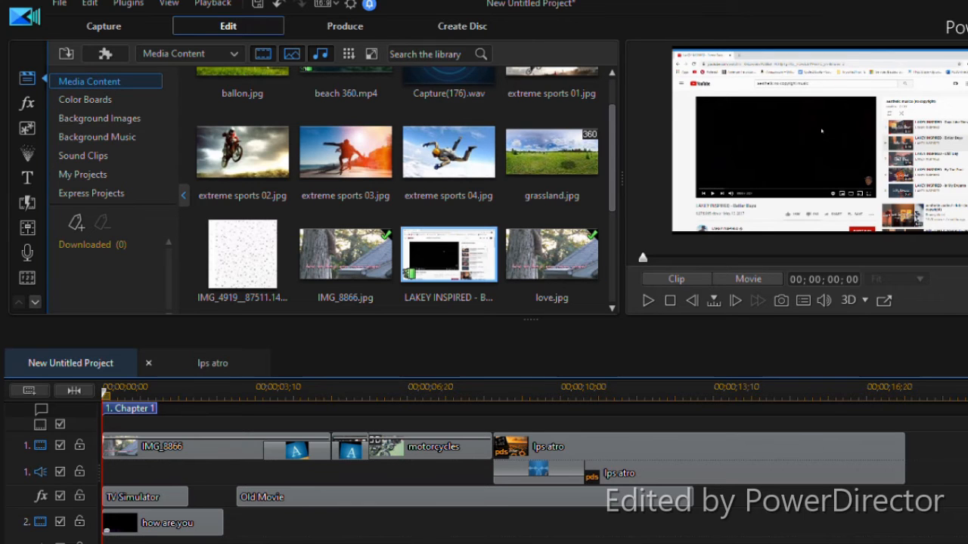
left_click(648, 304)
left_click_drag(643, 259, 728, 266)
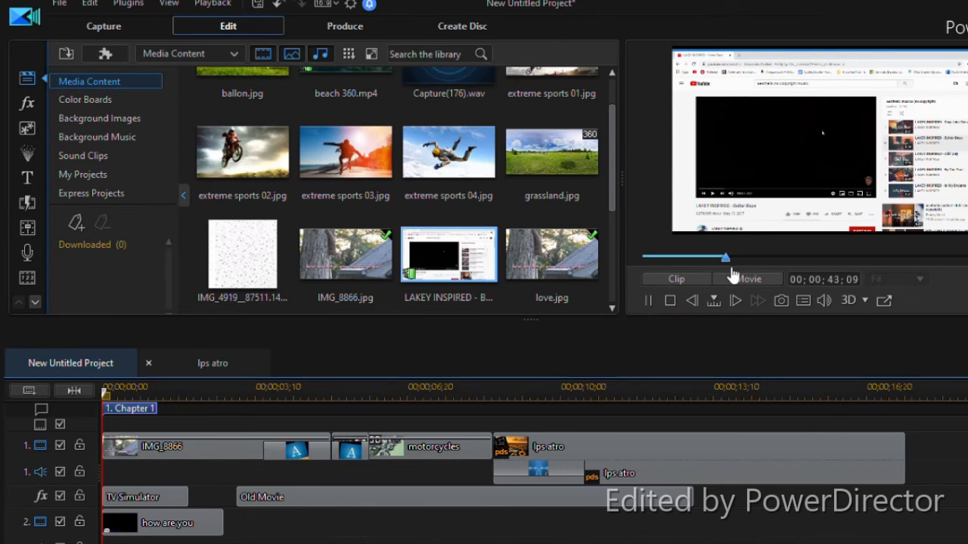
Pause the preview, place the LAKEY INSPIRED video at the start of the third video track, and select it there
left_click(650, 300)
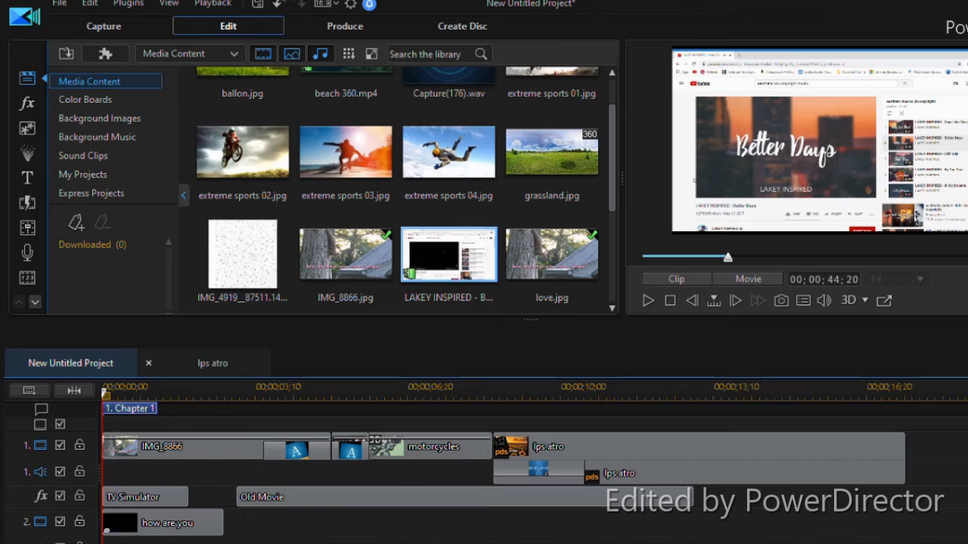
scroll(836, 519, "down", 1)
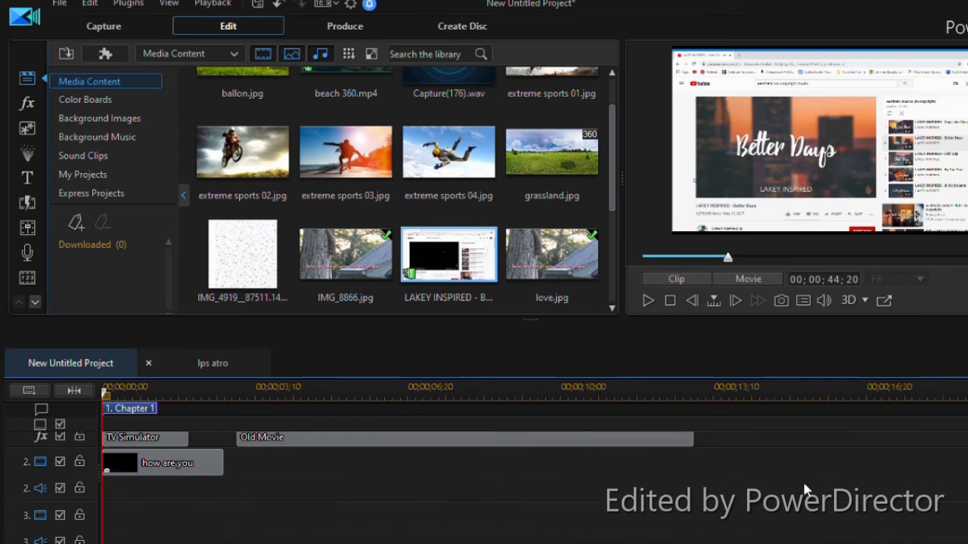
left_click(793, 509)
scroll(791, 521, "down", 1)
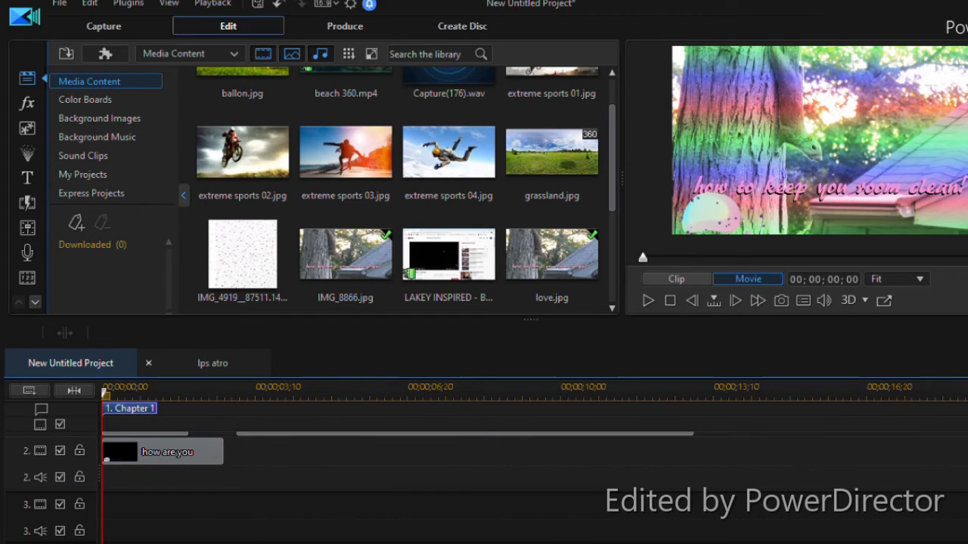
scroll(534, 484, "down", 4)
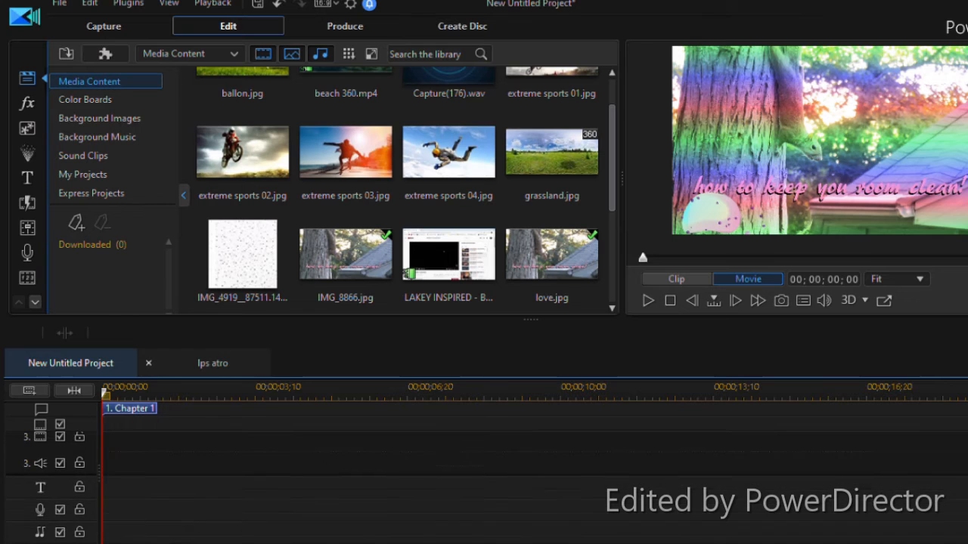
left_click_drag(445, 261, 82, 465)
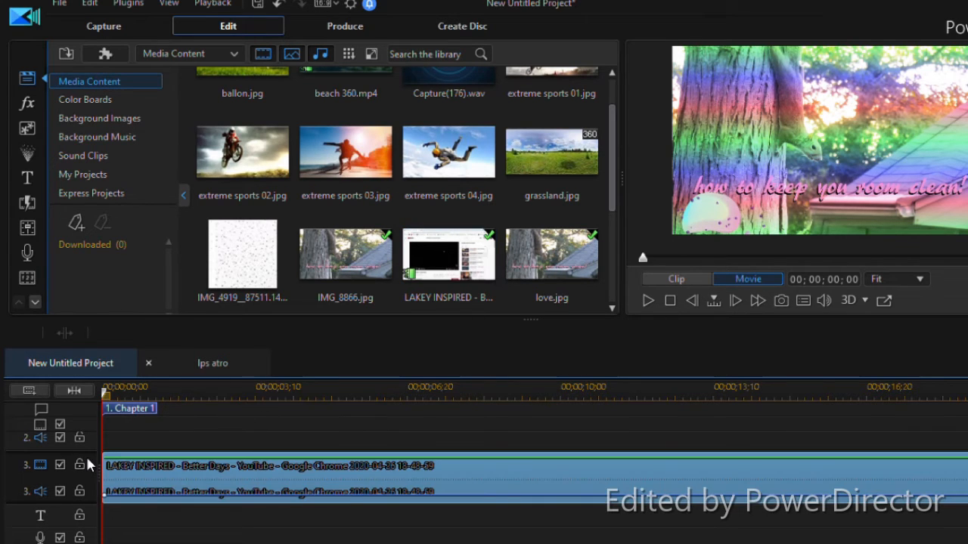
left_click(510, 463)
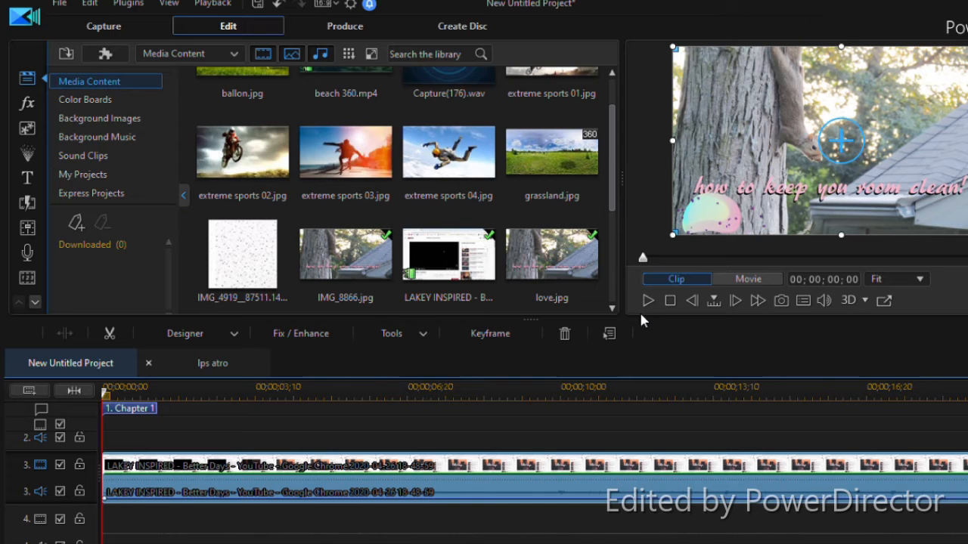
Try moving the LAKEY INSPIRED clip on the third track to about 00;00;04;13, and move it back to the start
left_click(297, 400)
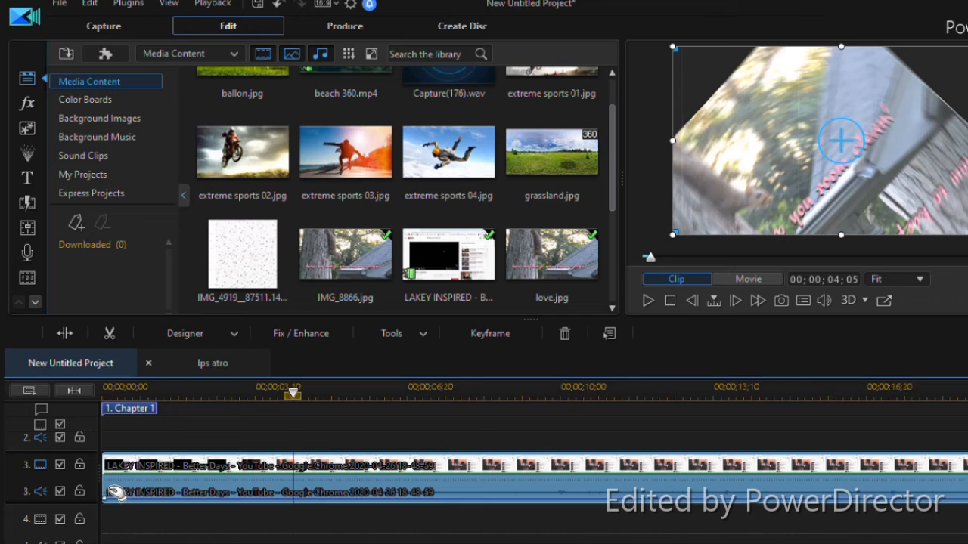
left_click_drag(152, 475, 639, 476)
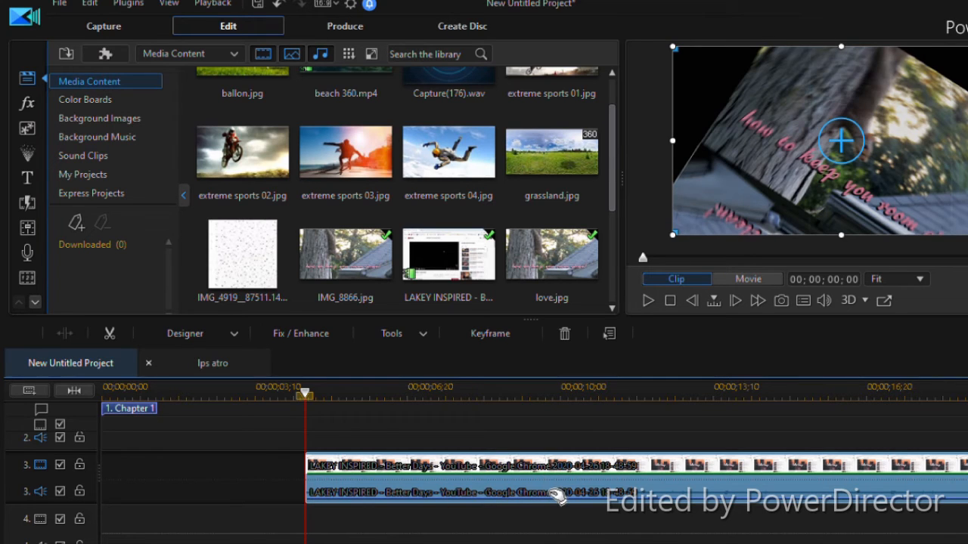
left_click_drag(558, 495, 156, 506)
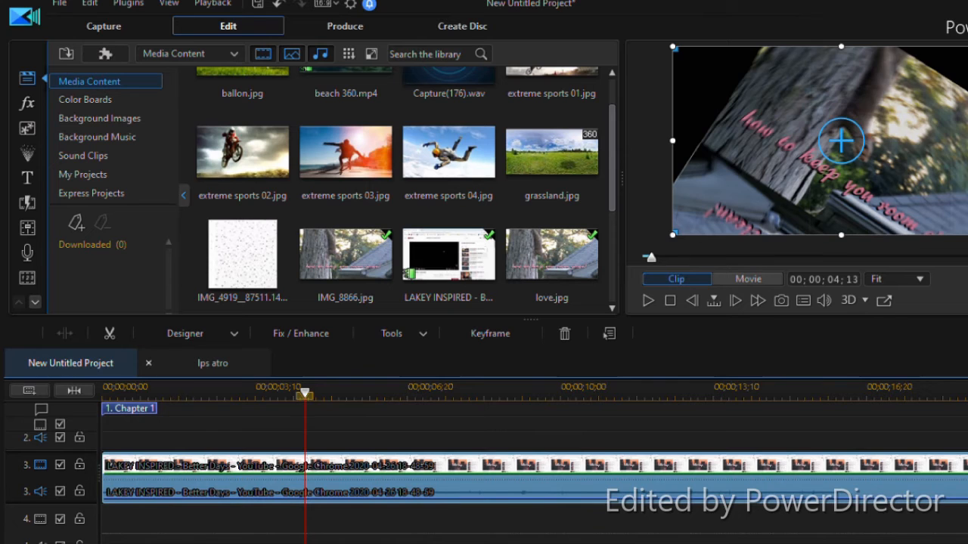
Trim the end of the LAKEY INSPIRED clip on the third track back to about 00;00;18;08
left_click_drag(155, 543, 942, 543)
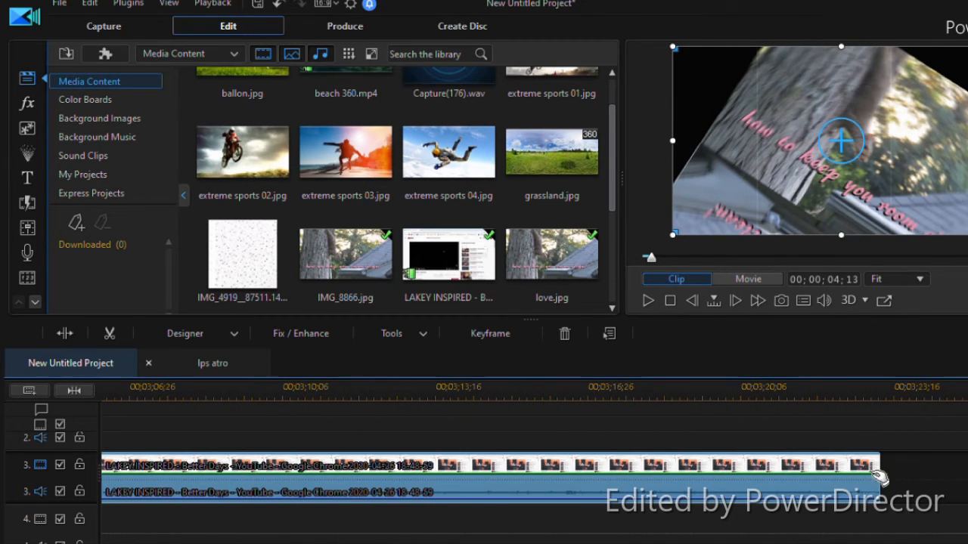
left_click_drag(887, 490, 938, 483)
scroll(962, 493, "up", 2)
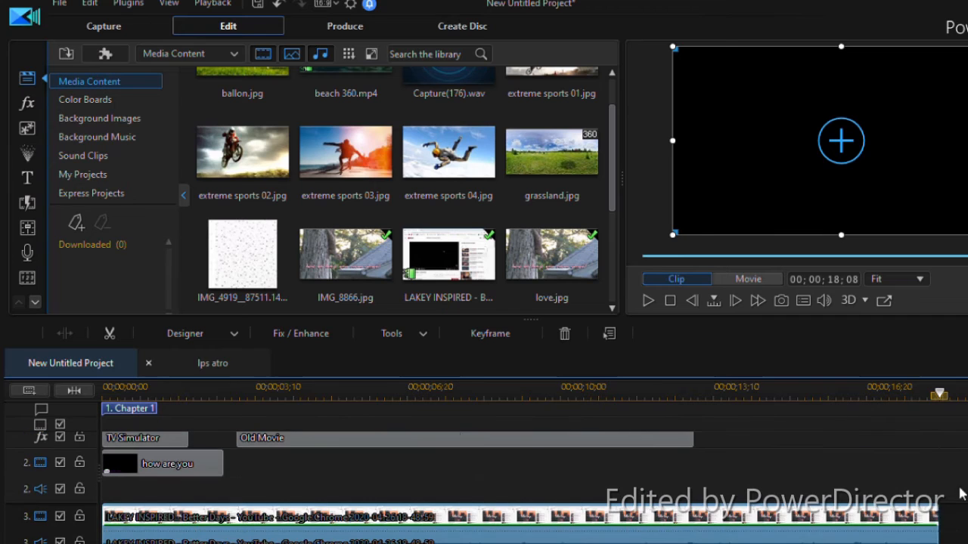
scroll(945, 526, "down", 1)
mouse_move(949, 527)
left_mouse_down()
mouse_move(939, 526)
mouse_move(947, 524)
left_mouse_up()
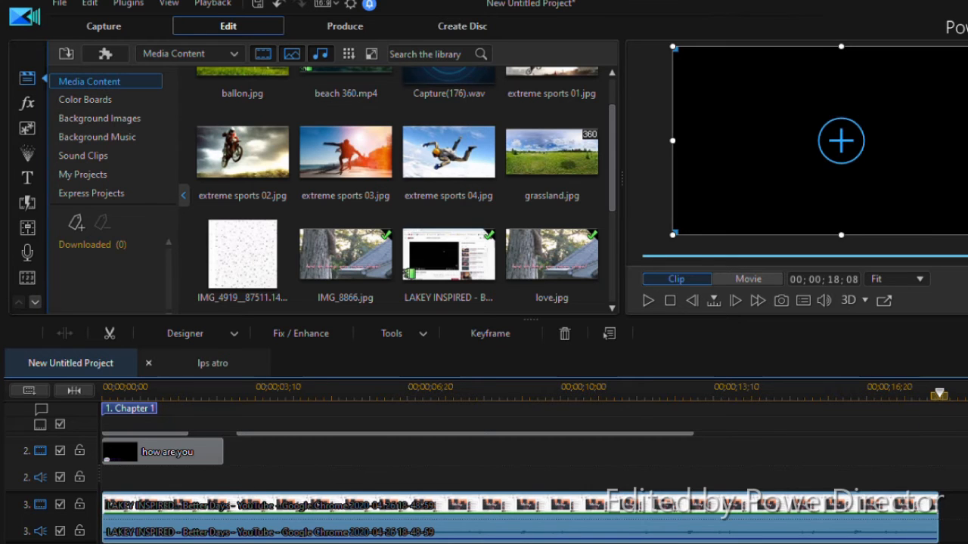
scroll(964, 480, "up", 3)
Resize the selected clip's frame in the preview at 00;00;00;24 and reposition it to cover approximately the full picture
left_click(108, 393)
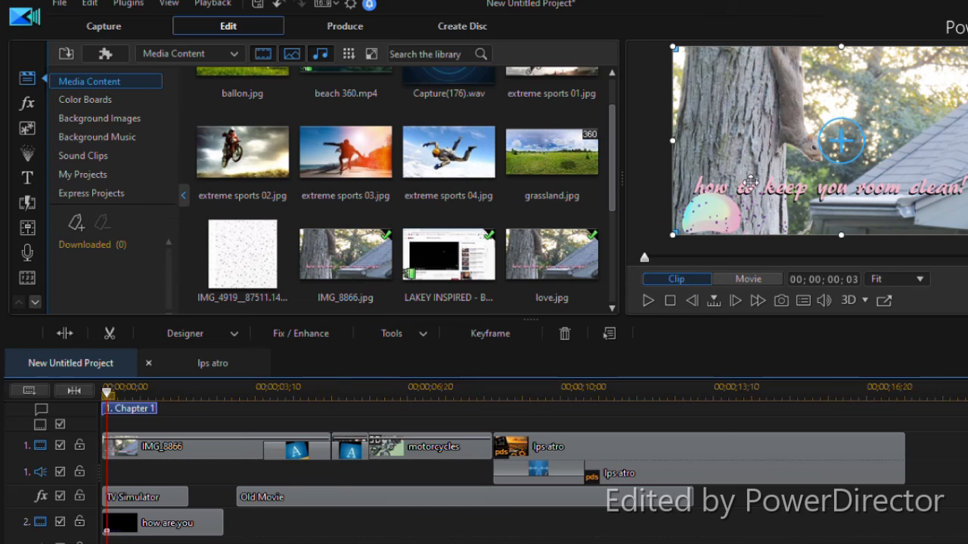
left_click(306, 392)
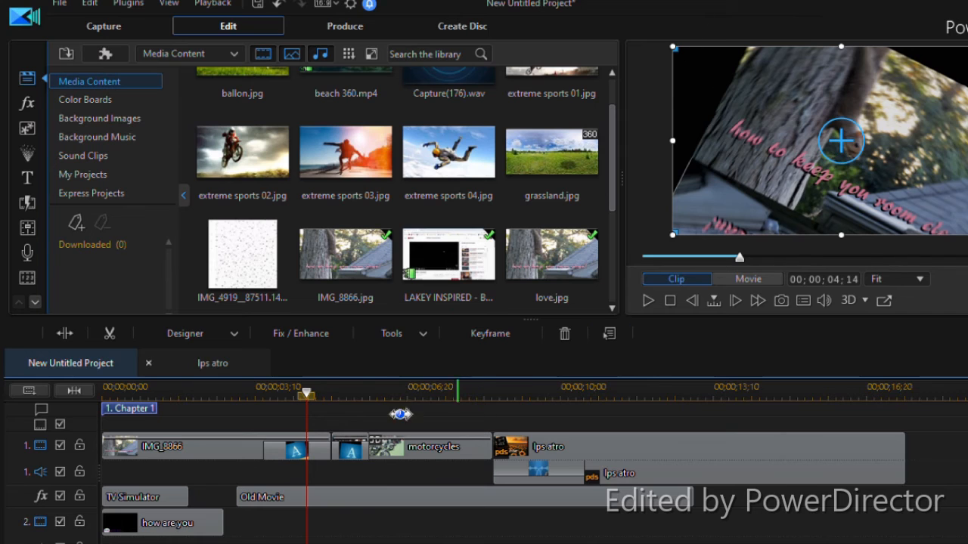
left_click(138, 392)
left_click(148, 439)
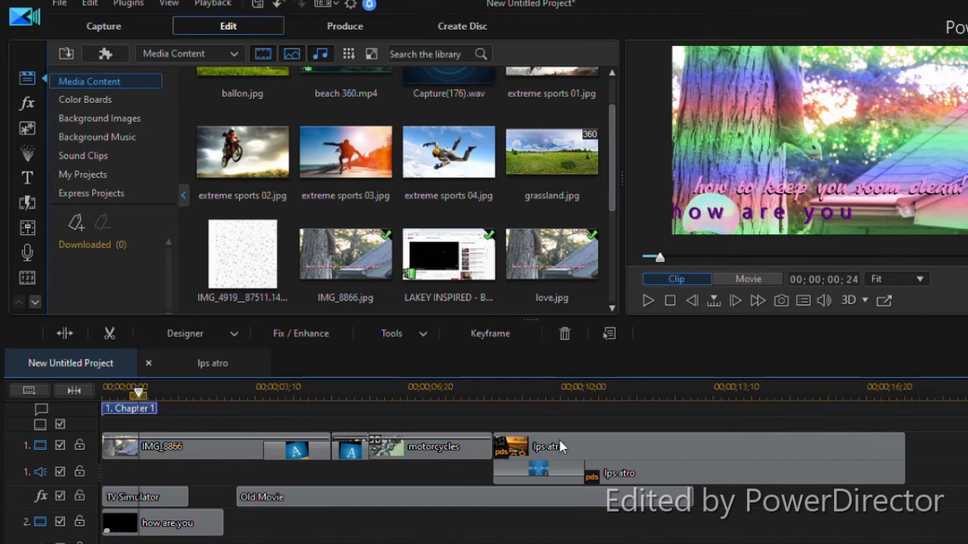
left_click_drag(678, 237, 867, 125)
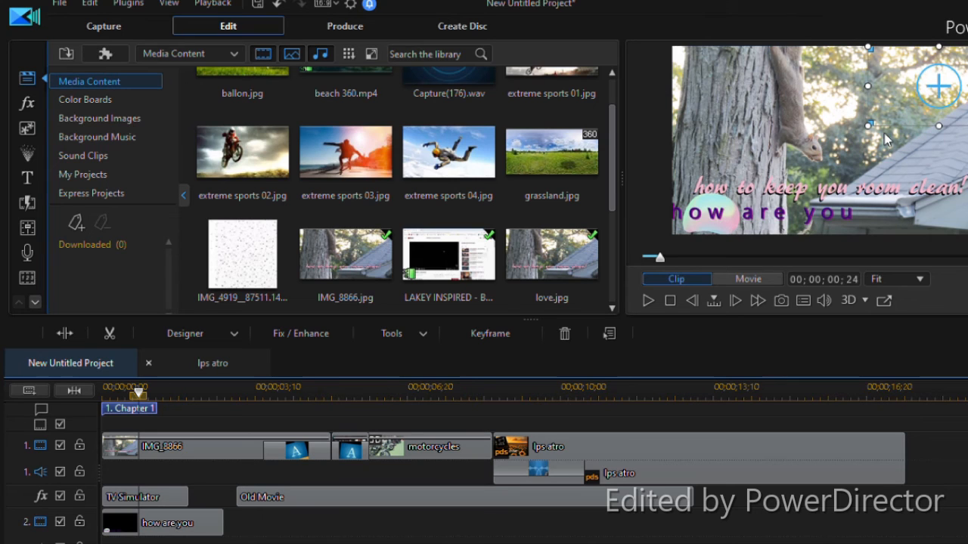
left_click_drag(940, 128, 938, 236)
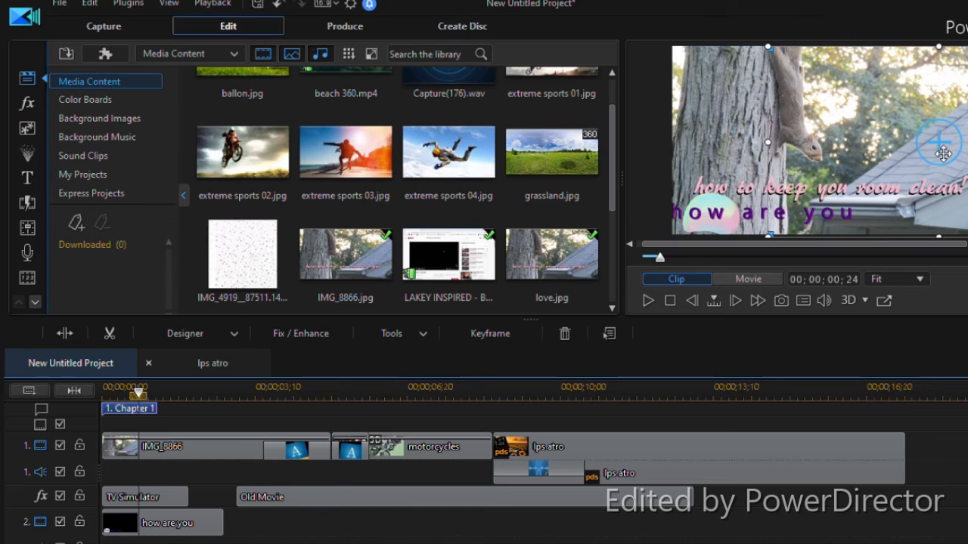
left_click_drag(943, 154, 796, 162)
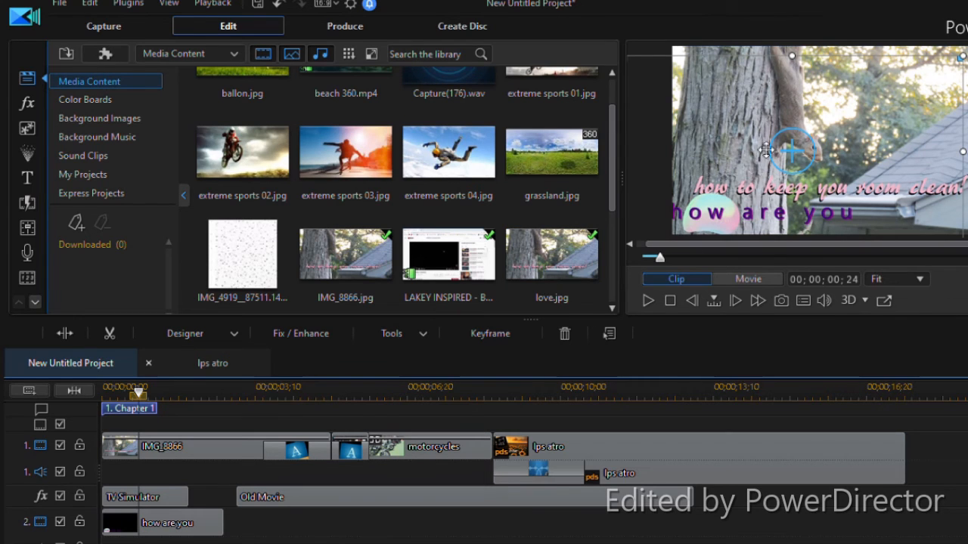
left_click_drag(803, 156, 850, 148)
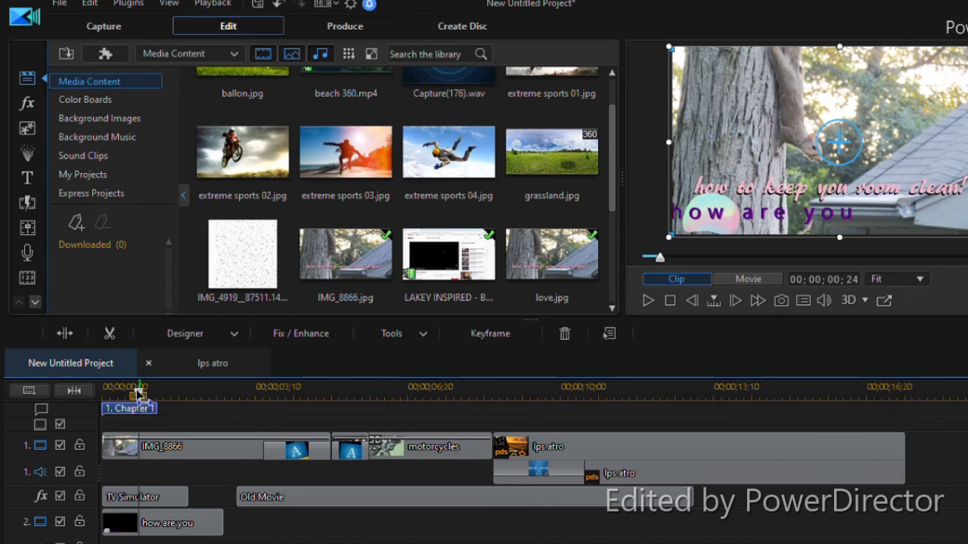
Play the whole movie from the start of the timeline and pause it at about 00;00;11;13
left_click_drag(139, 391, 105, 390)
left_click_drag(23, 408, 24, 408)
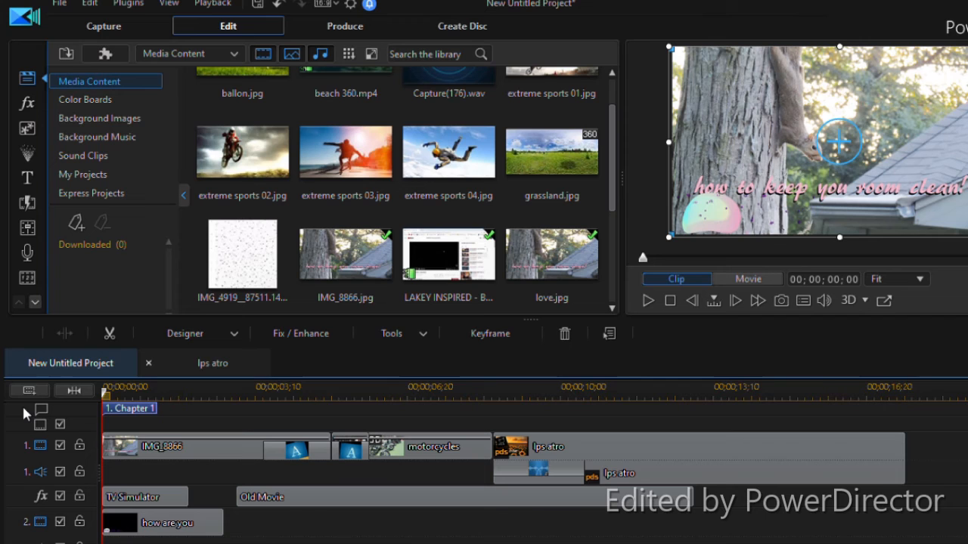
key("space")
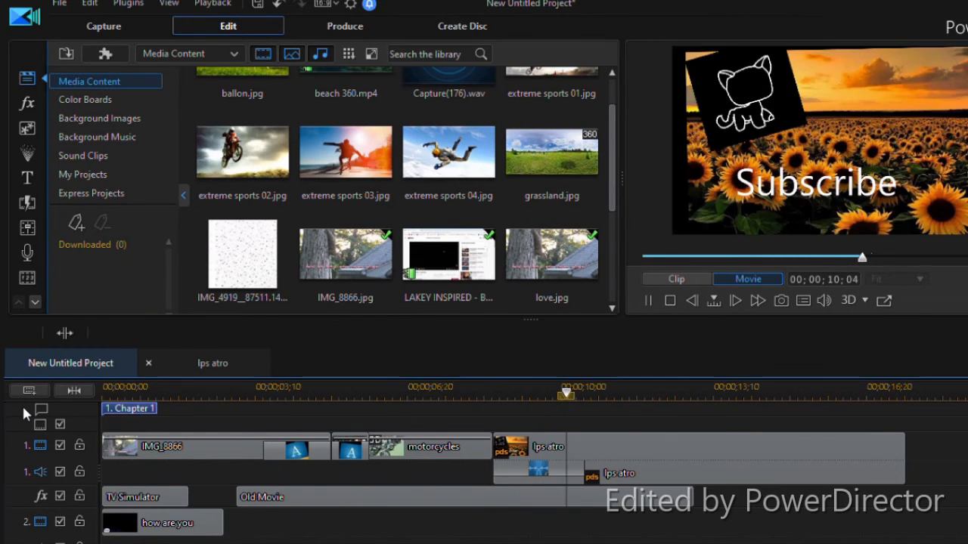
key("space")
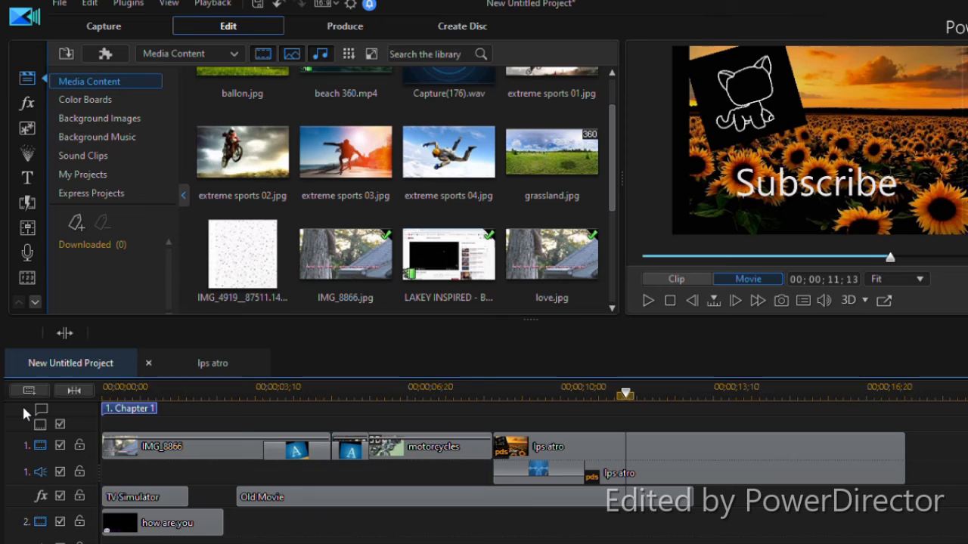
Open the online production settings for YouTube and set the video title to "test"
left_click(355, 28)
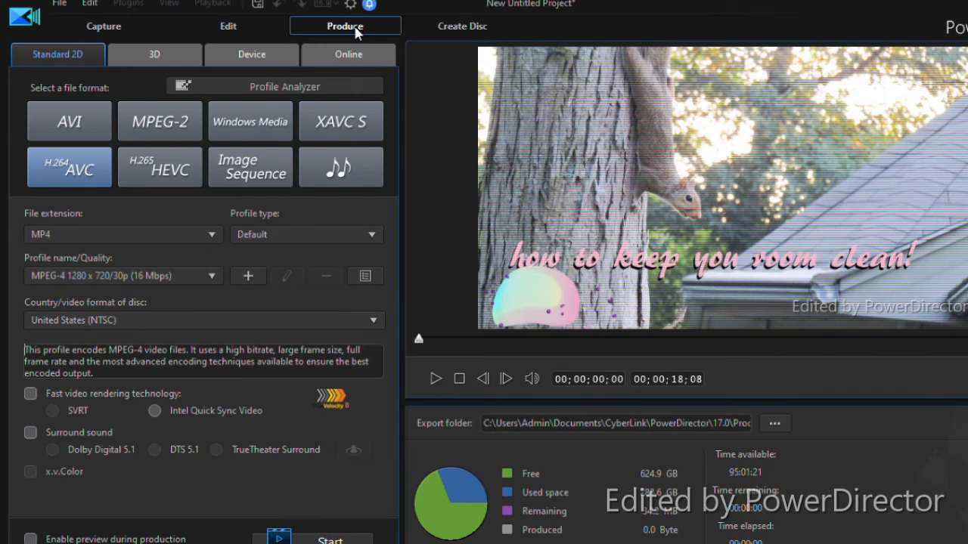
left_click(369, 55)
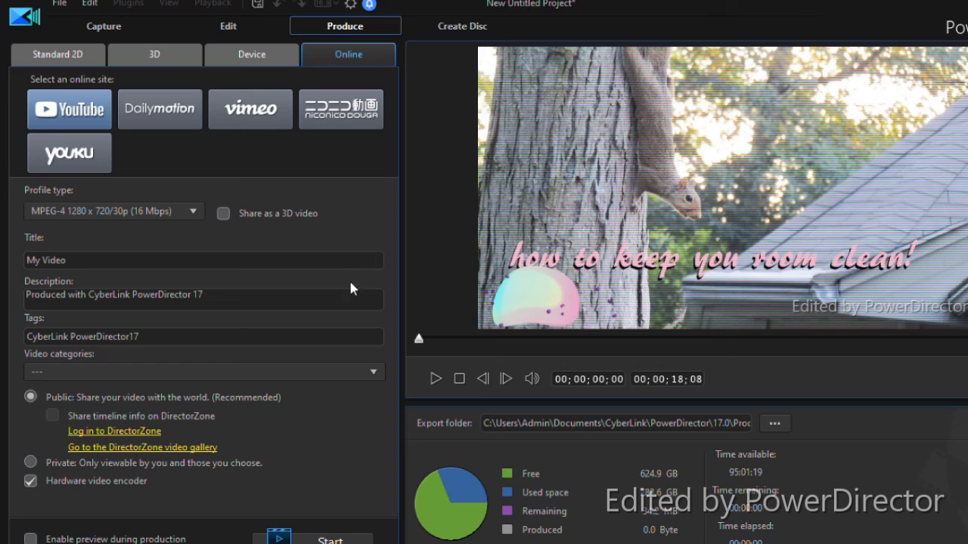
key("BackSpace")
key("BackSpace")
key("BackSpace")
key("BackSpace")
key("BackSpace")
key("BackSpace")
key("BackSpace")
key("BackSpace")
type("test")
Append "ghq" to the end of the YouTube video description
left_click(277, 305)
type("ghqeobyjtvo")
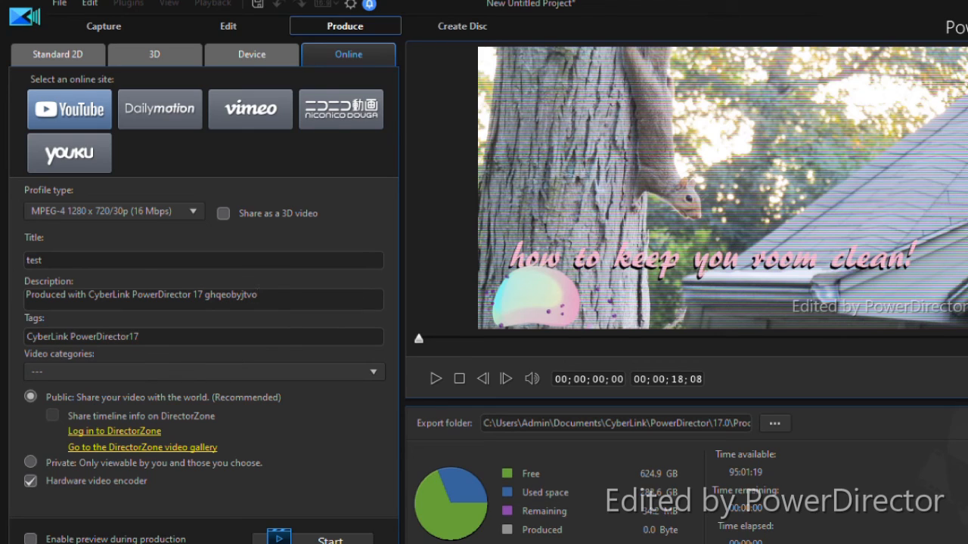
key("BackSpace")
key("BackSpace")
key("BackSpace")
key("BackSpace")
key("BackSpace")
key("BackSpace")
key("BackSpace")
Set the YouTube video category to Entertainment and return to the Edit workspace
left_click(243, 368)
left_click(242, 446)
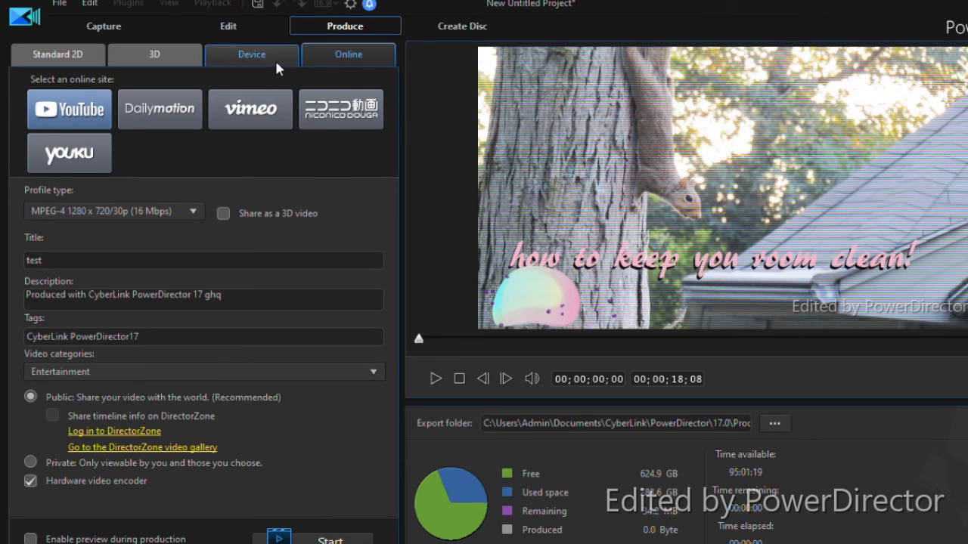
left_click(242, 34)
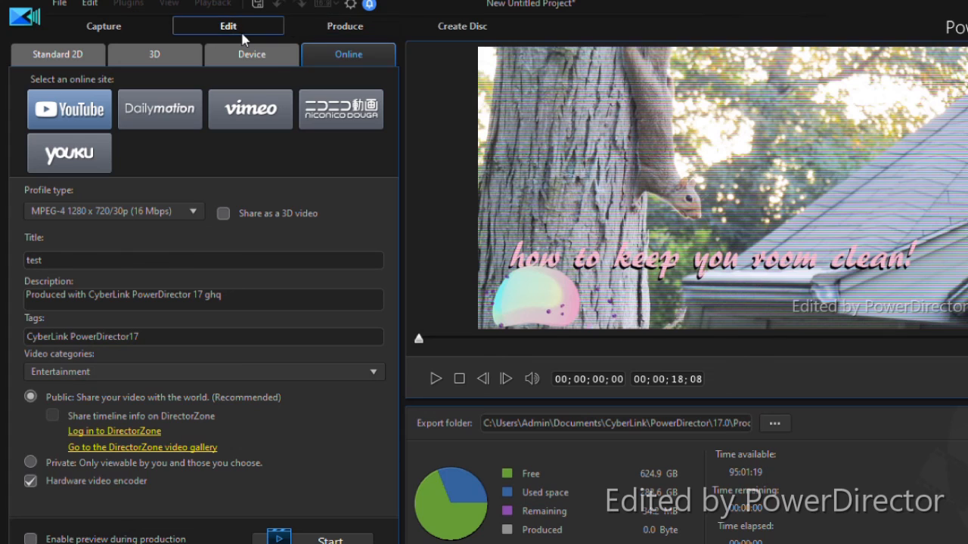